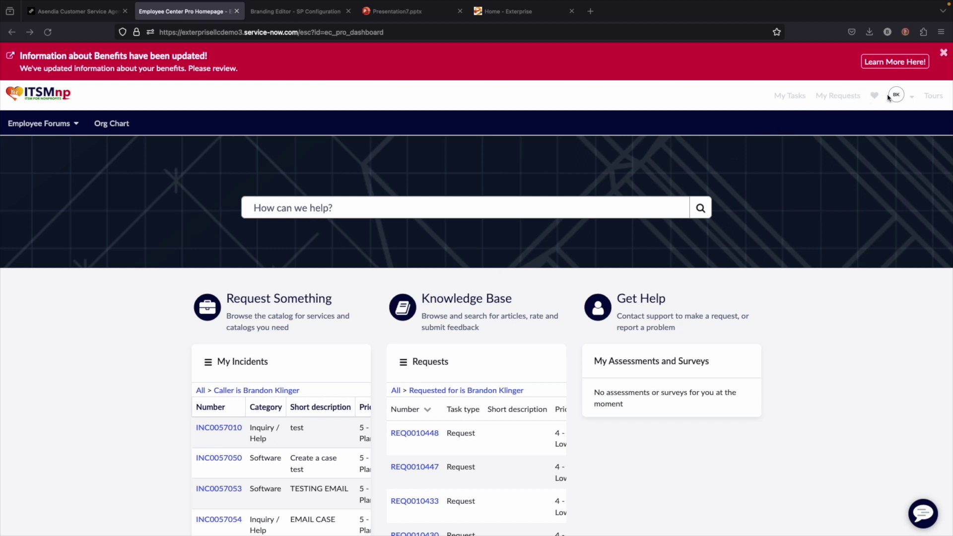
click(913, 100)
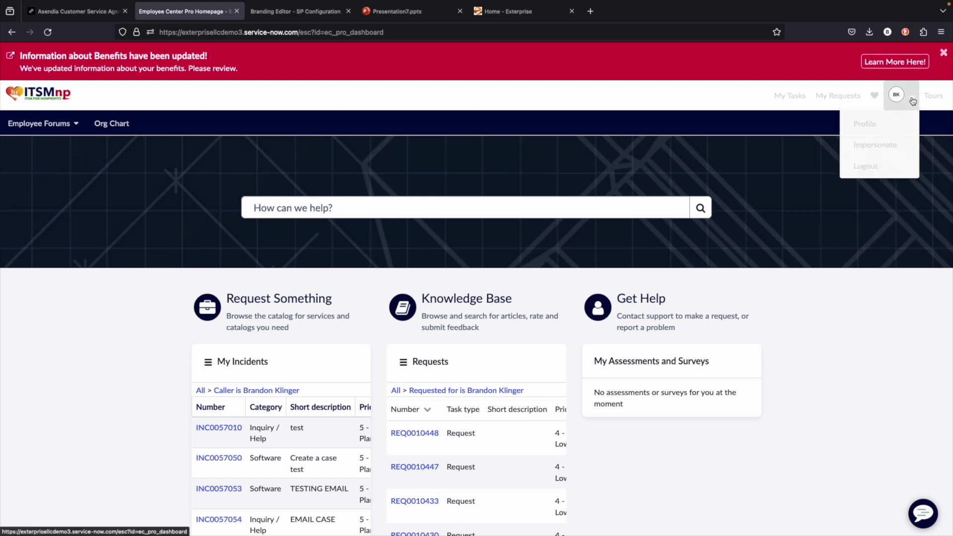
click(671, 96)
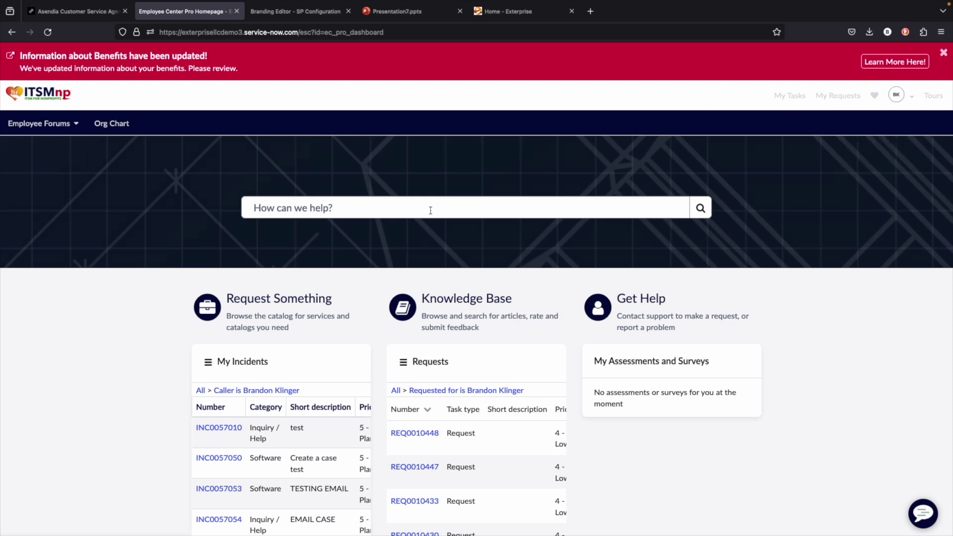
Search the employee portal for "laptop" and look through the catalog items and knowledge articles in the results.
click(345, 211)
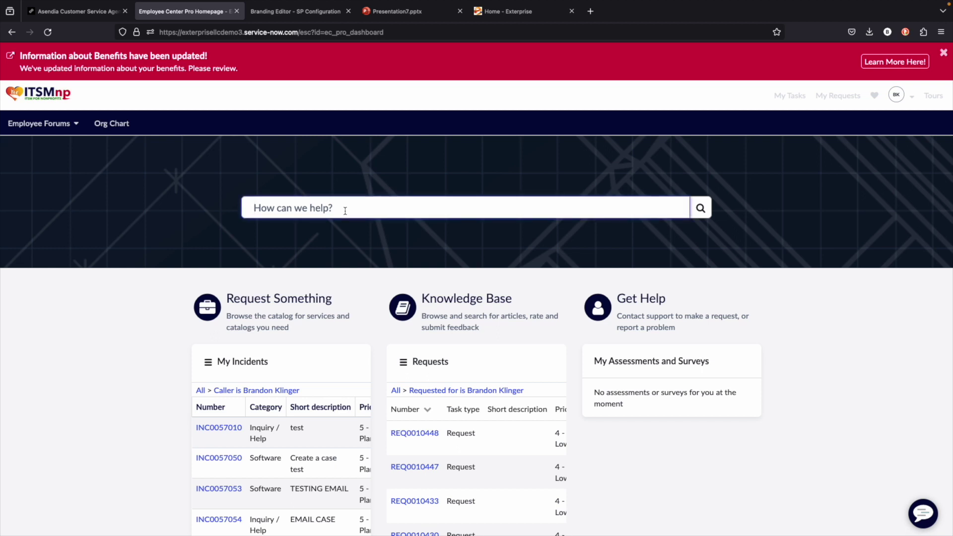
text(laptop)
key(Return)
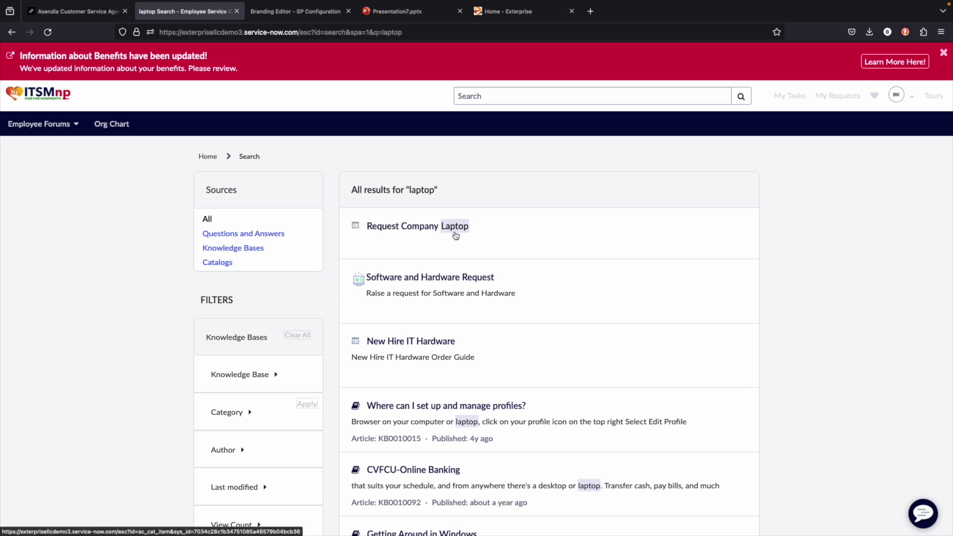
scroll(456, 235, down, 1)
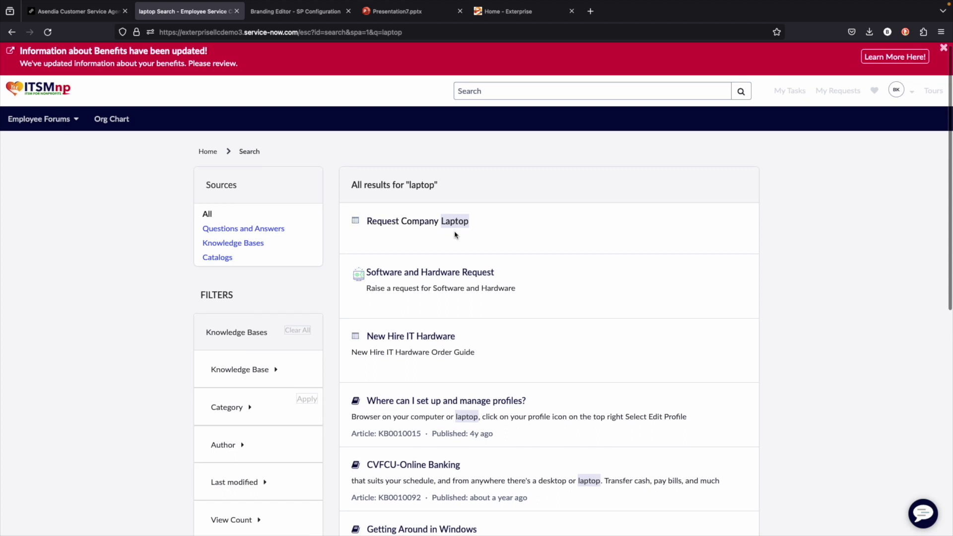
scroll(443, 229, down, 2)
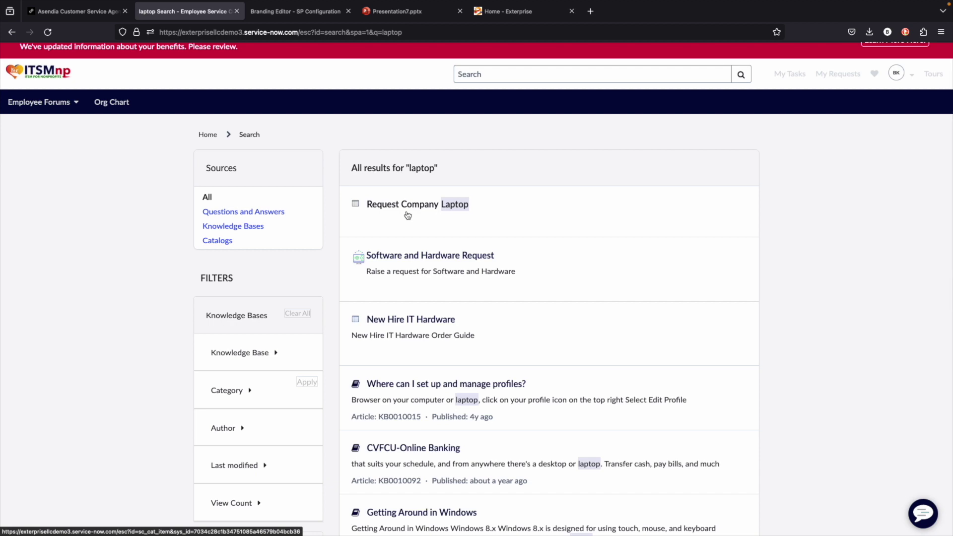
scroll(408, 215, down, 5)
scroll(408, 215, down, 3)
scroll(422, 217, up, 10)
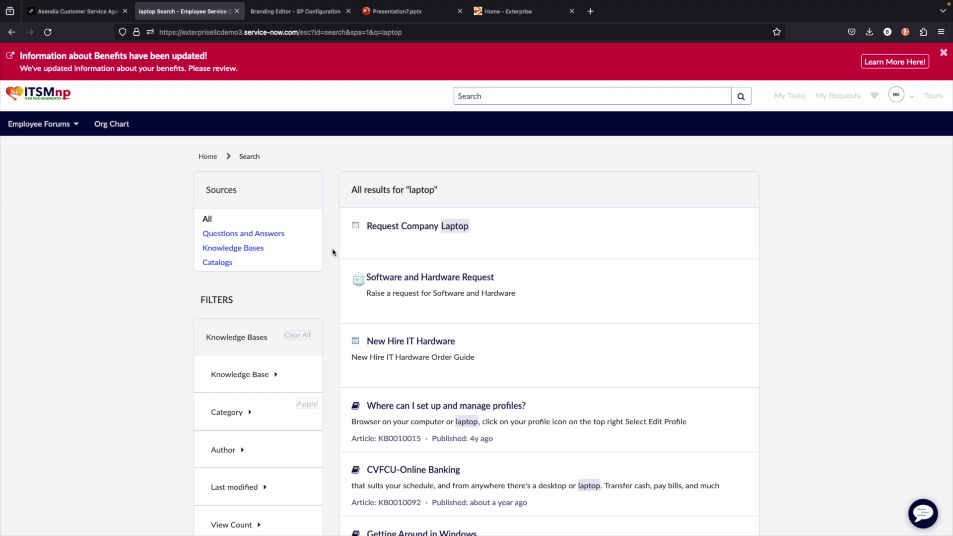
Return to the portal homepage and open the Benefits Overview article from the Benefits category of the Knowledge Base.
click(48, 103)
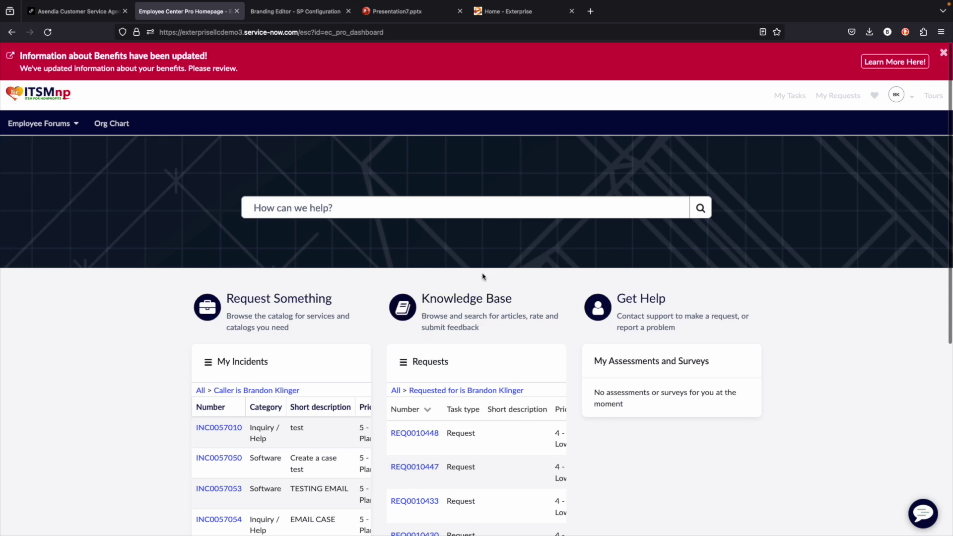
click(460, 304)
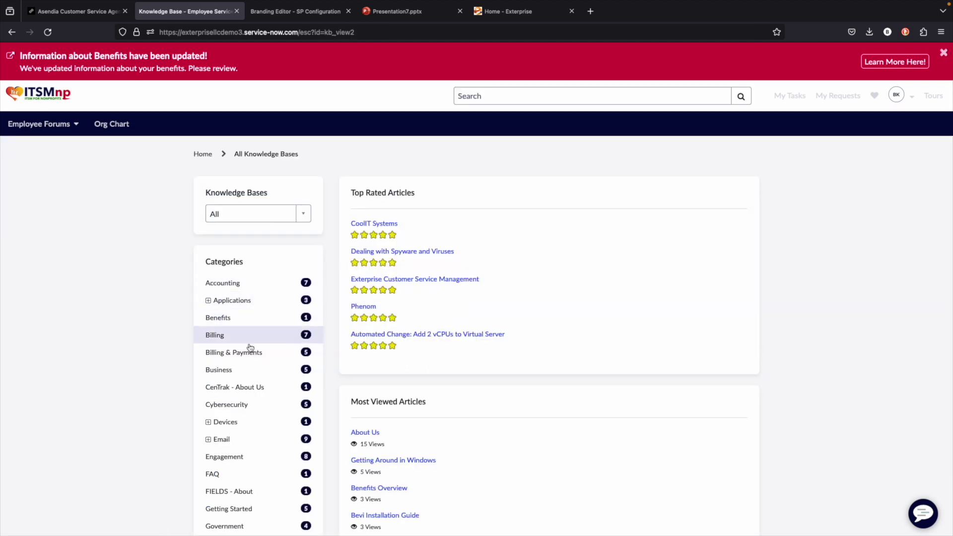
click(244, 324)
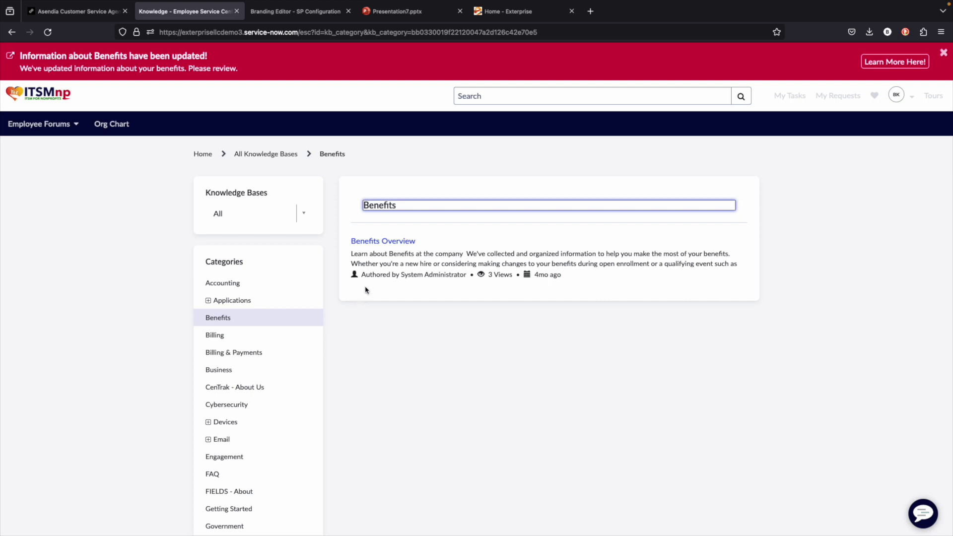
click(376, 245)
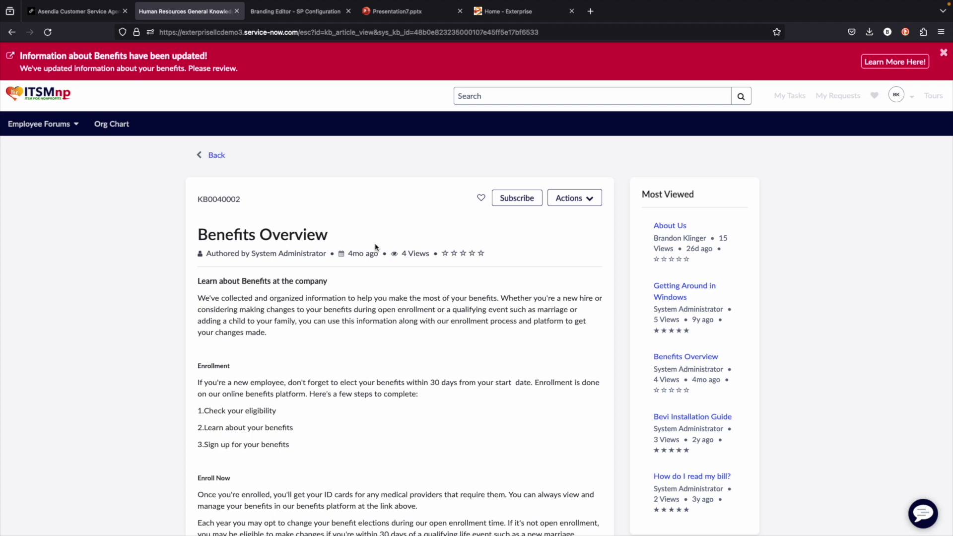
Read through the Benefits Overview article, mark it as helpful and rate it five stars.
scroll(375, 247, down, 2)
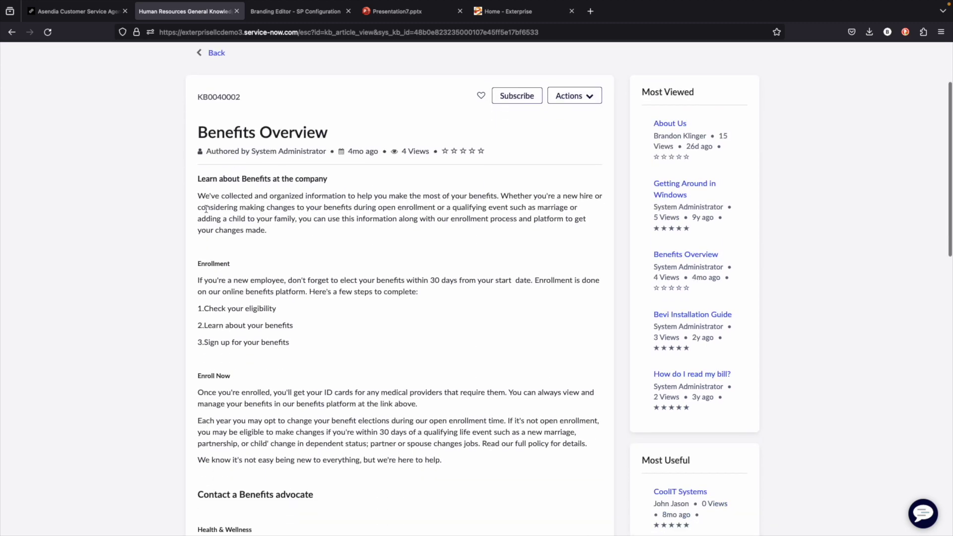
scroll(303, 298, up, 1)
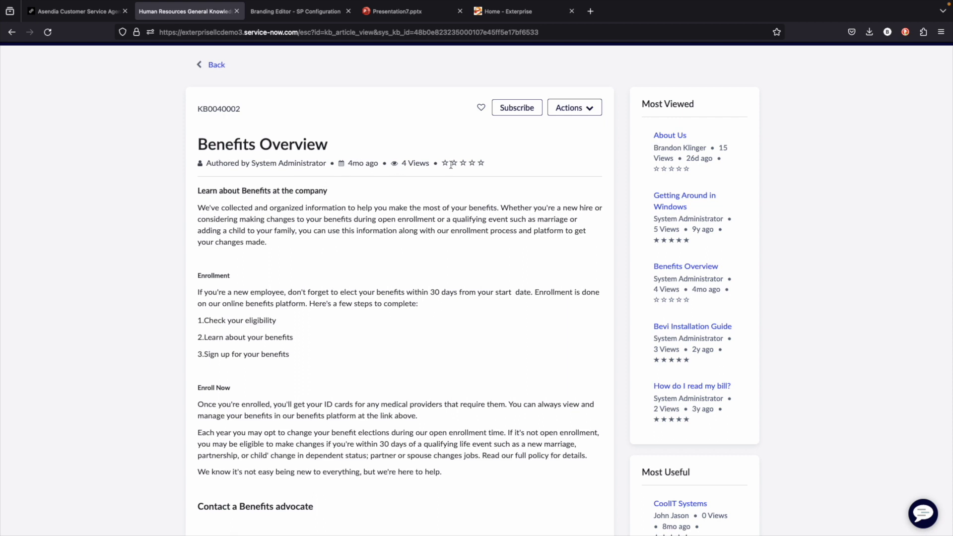
scroll(419, 276, down, 5)
scroll(419, 276, down, 8)
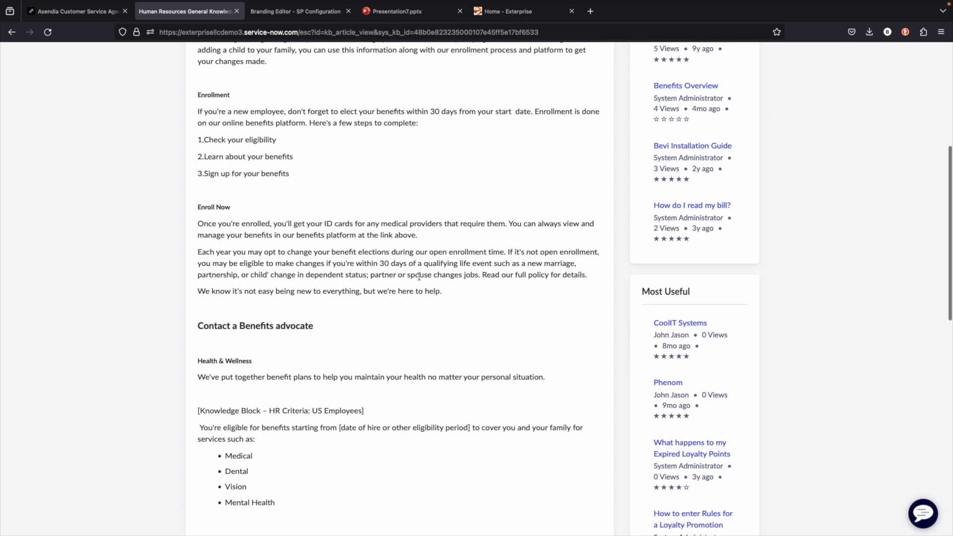
scroll(419, 277, down, 14)
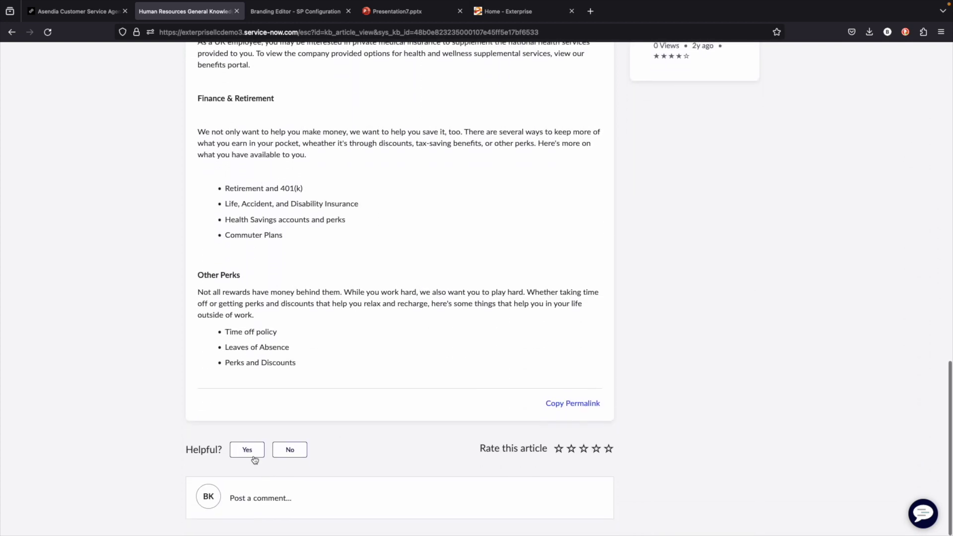
click(250, 456)
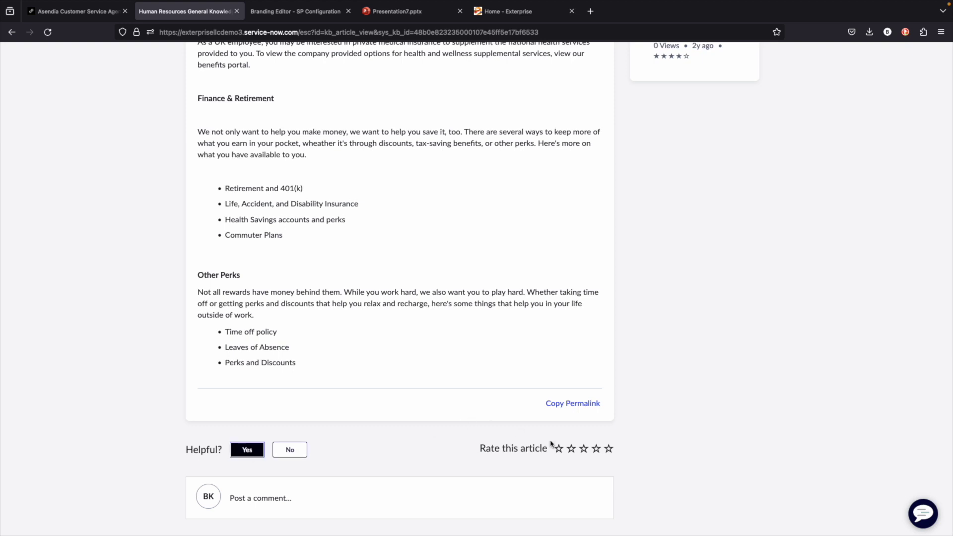
click(608, 450)
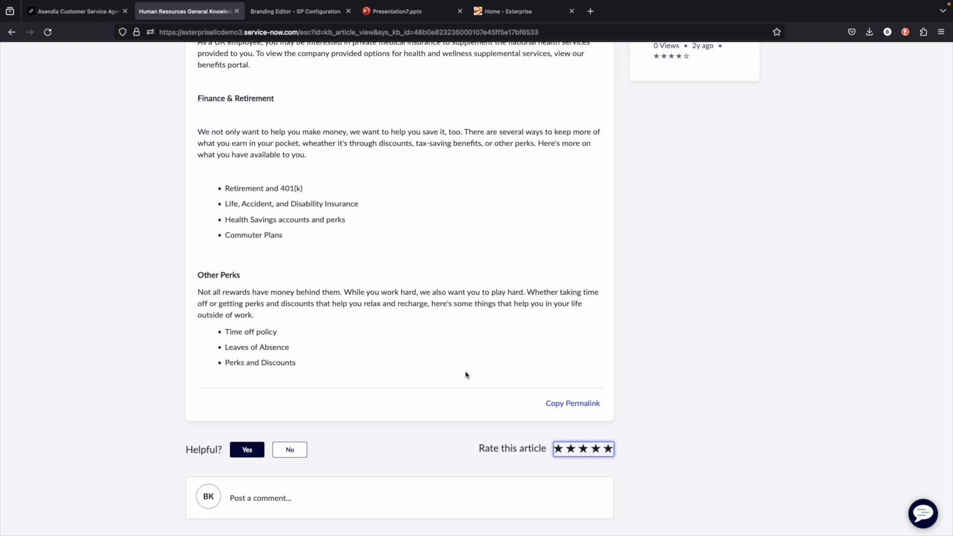
Return to the portal homepage and look over the My Incidents and Requests lists.
scroll(466, 374, up, 1)
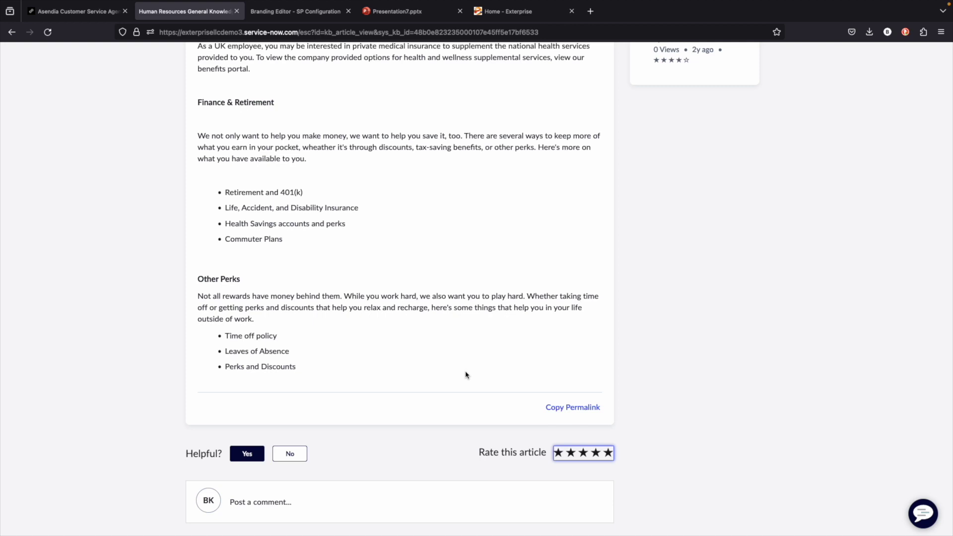
key(alt+Left)
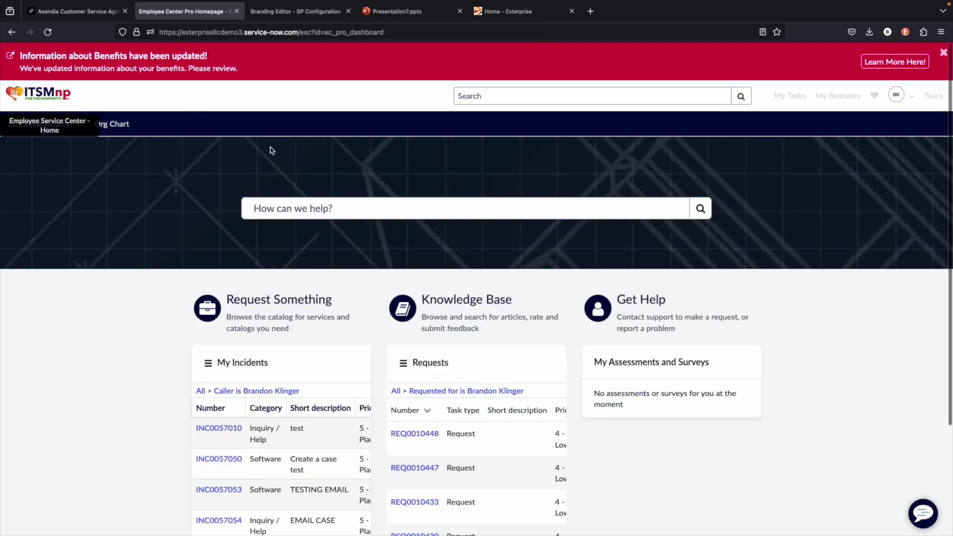
scroll(382, 209, down, 3)
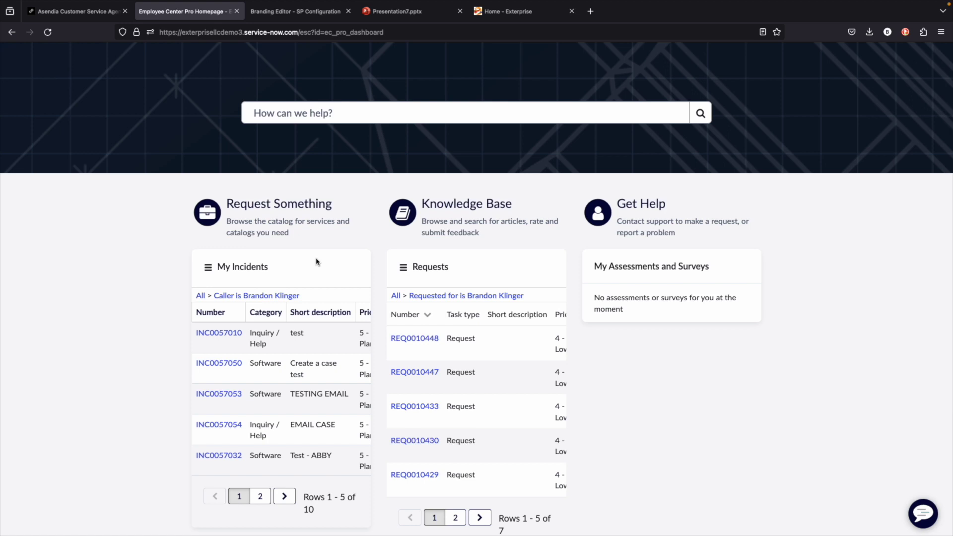
drag(219, 267, 288, 272)
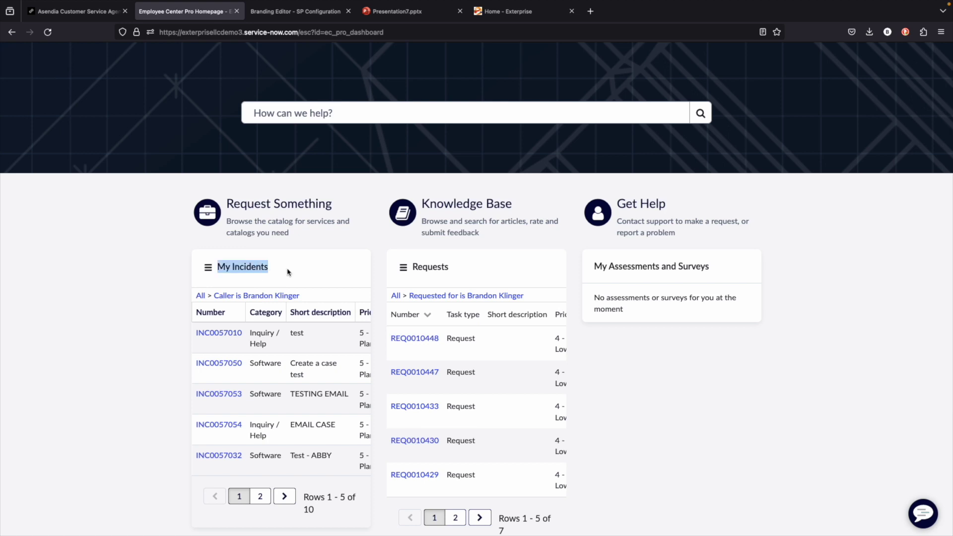
drag(413, 267, 452, 272)
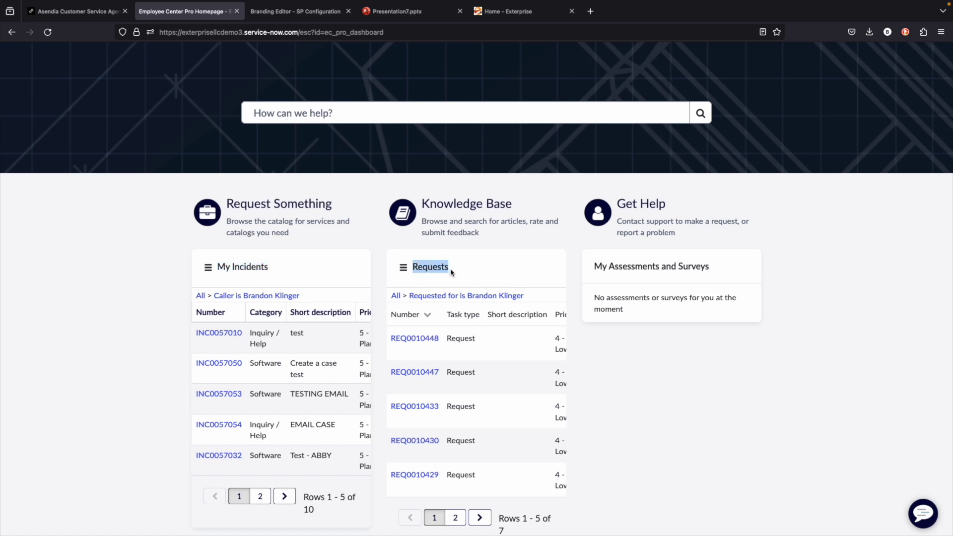
click(804, 255)
scroll(805, 255, up, 3)
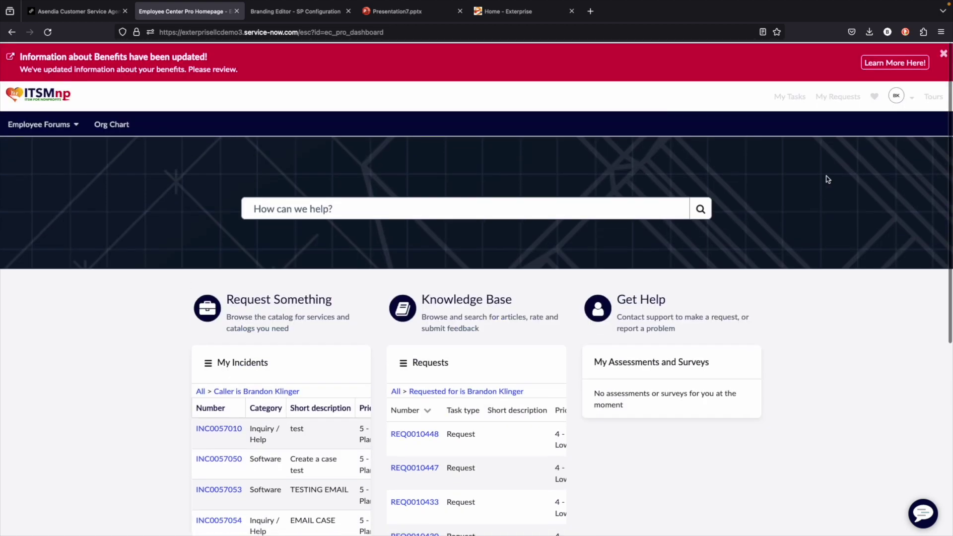
View the Router Fan Maintenance case from My Requests and go back to the portal homepage.
click(833, 100)
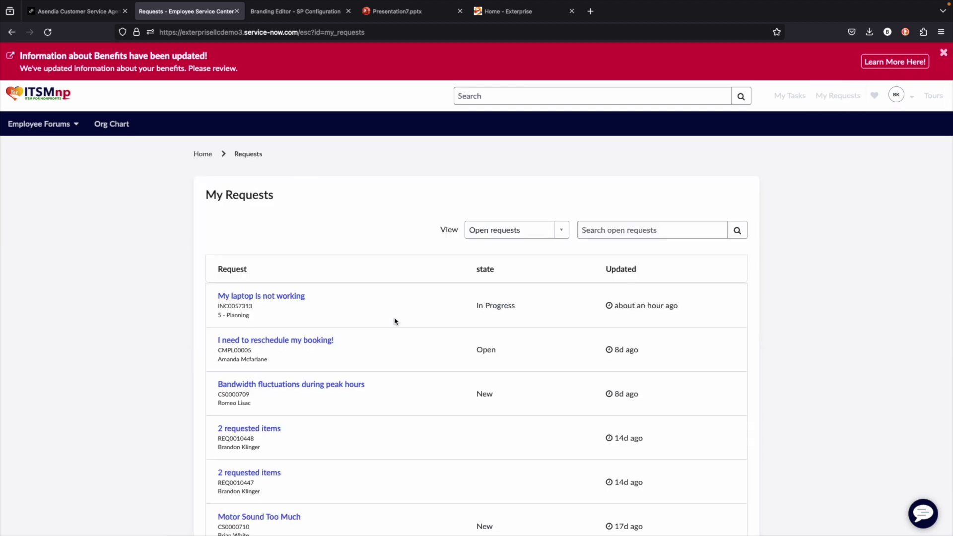
scroll(396, 321, down, 3)
click(277, 402)
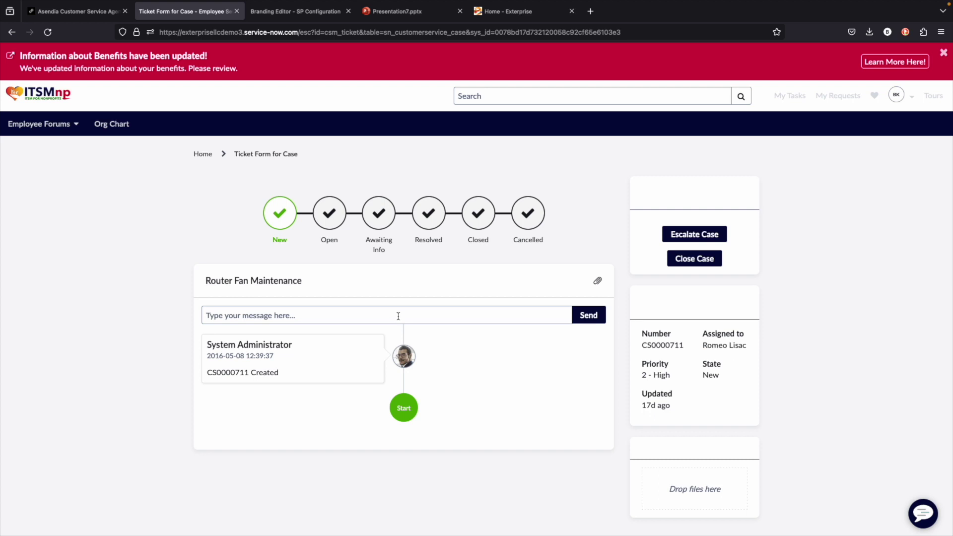
key(alt+Left)
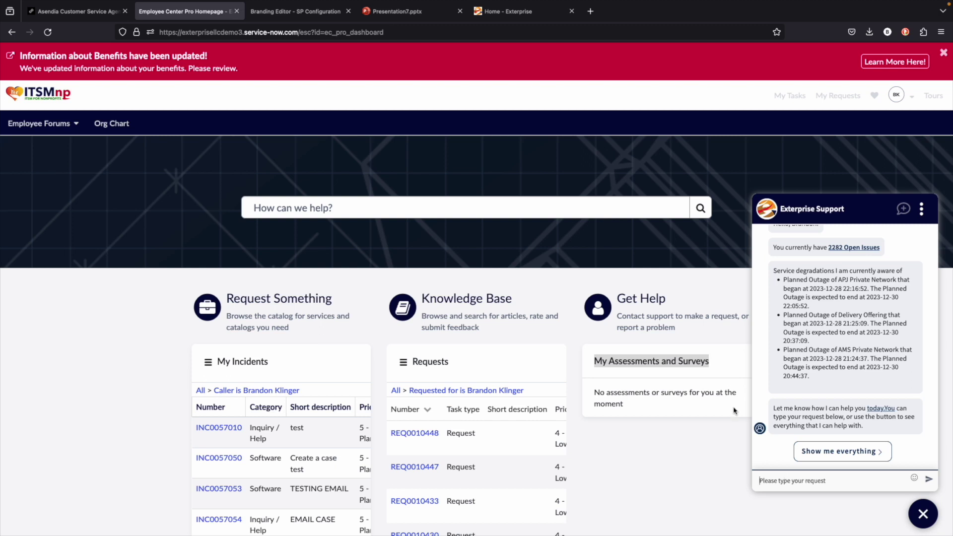
Show all topics of the Exterprise Support chat, browse the list and start the Check IT Ticket Status topic.
click(850, 456)
scroll(850, 449, down, 3)
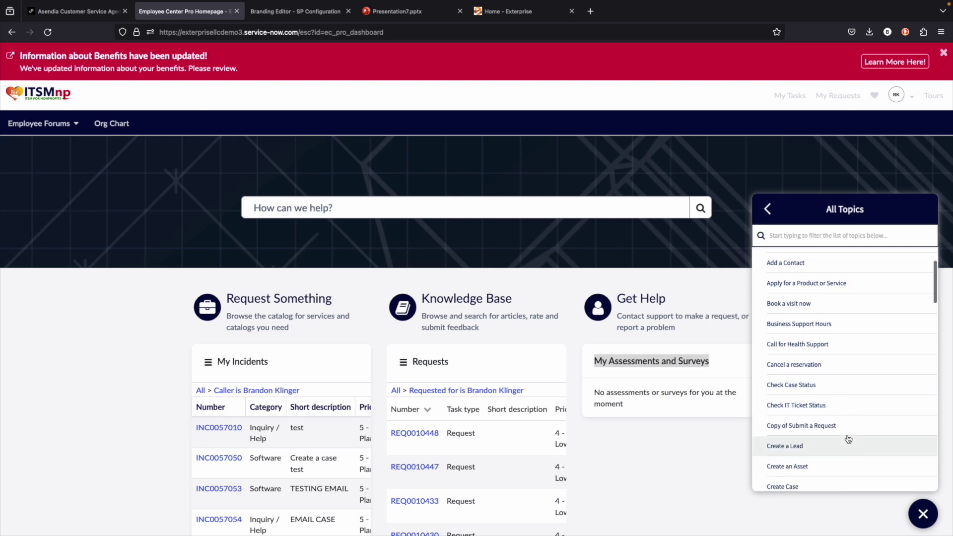
scroll(849, 429, down, 2)
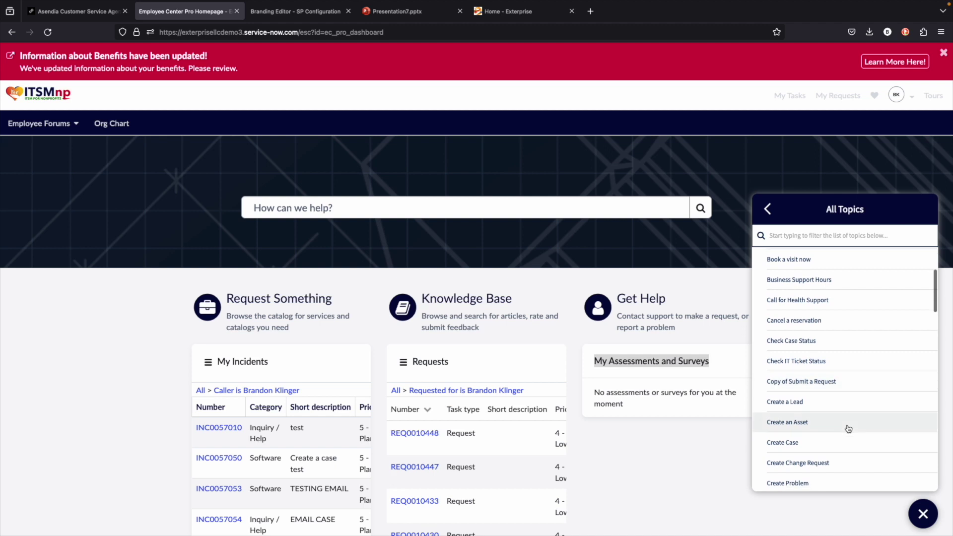
scroll(848, 429, down, 10)
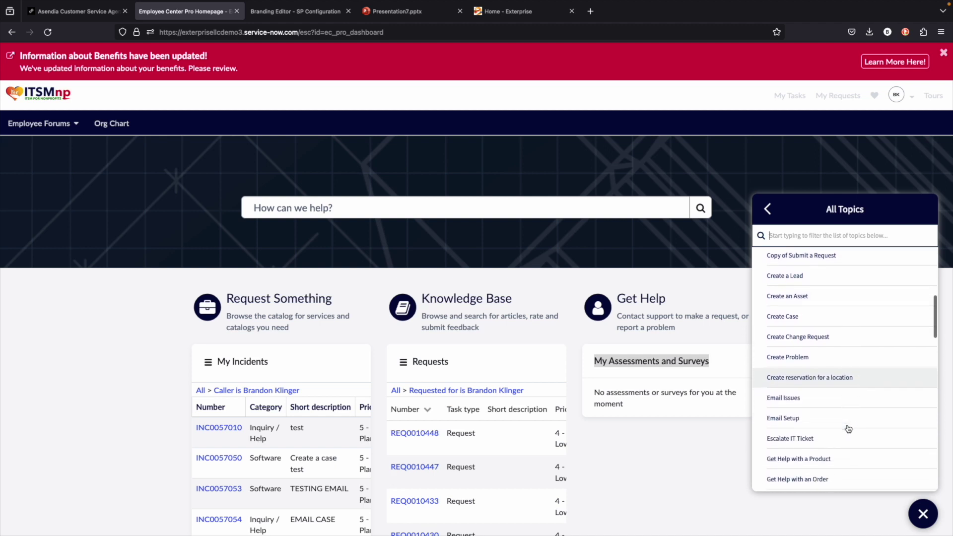
scroll(849, 428, up, 5)
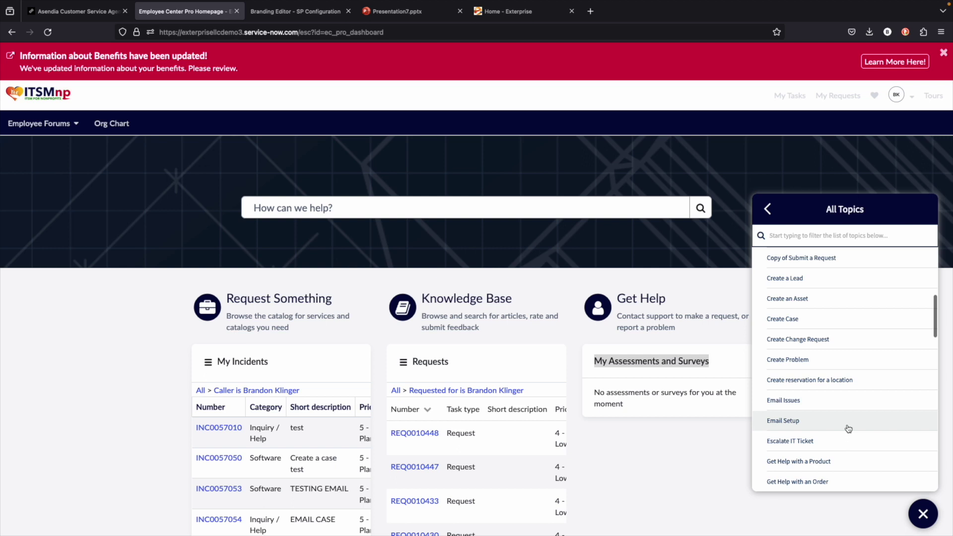
scroll(848, 428, up, 4)
scroll(855, 276, up, 7)
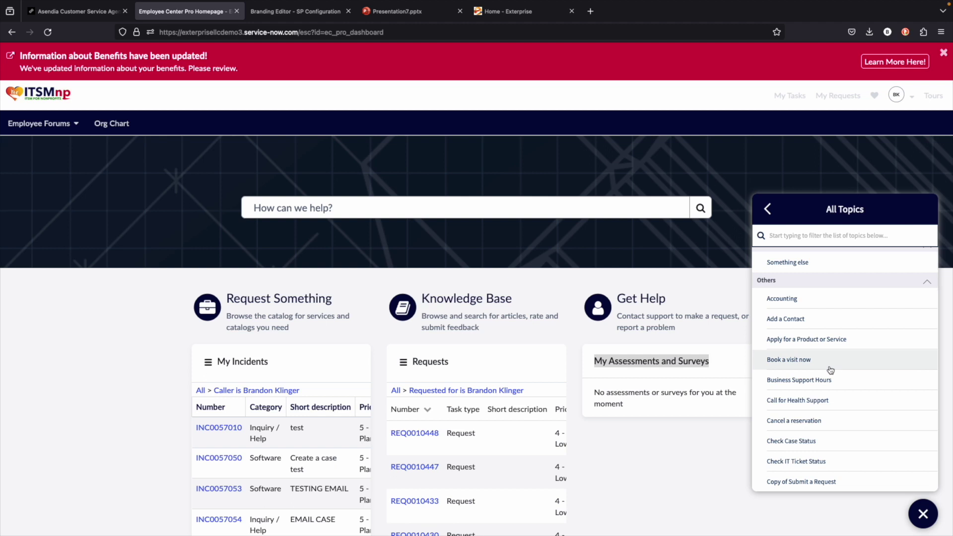
scroll(831, 370, down, 3)
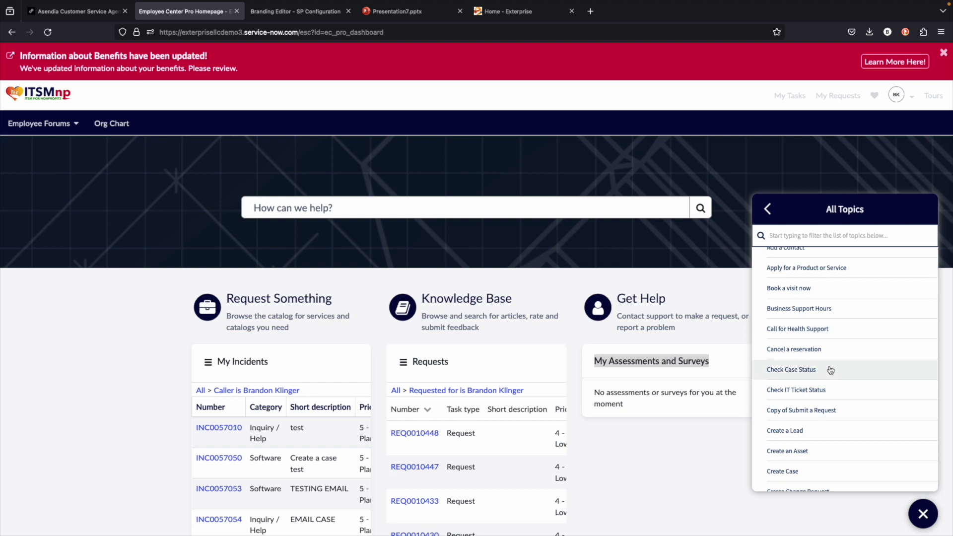
scroll(831, 371, down, 2)
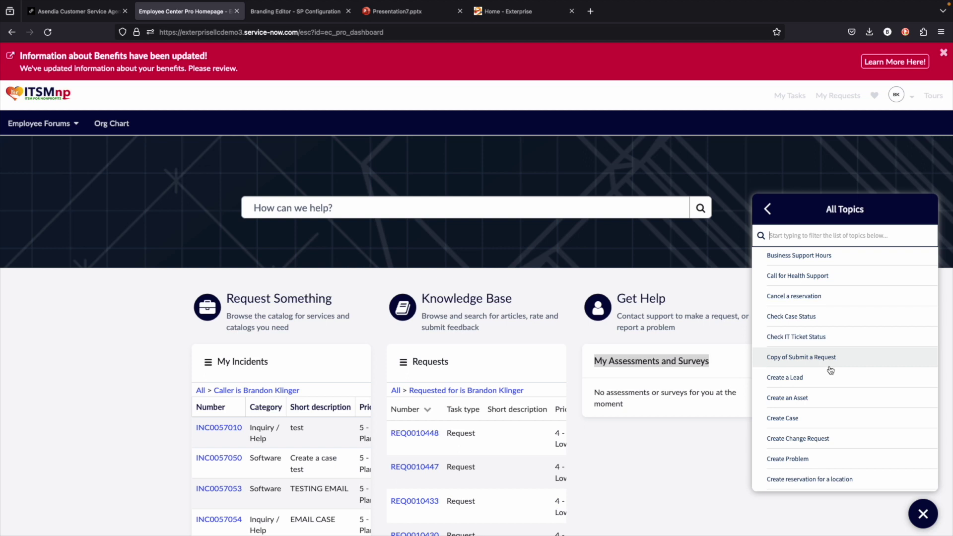
scroll(830, 370, up, 1)
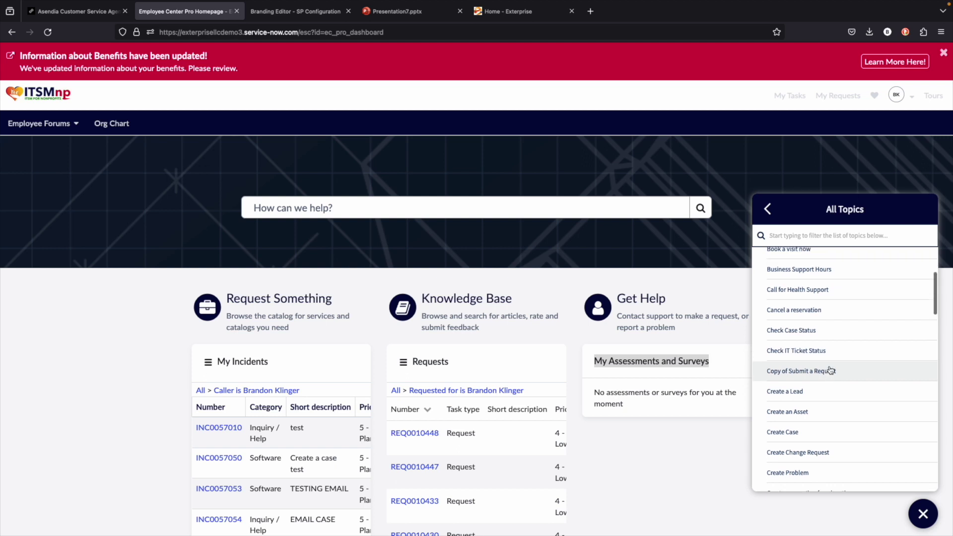
click(810, 351)
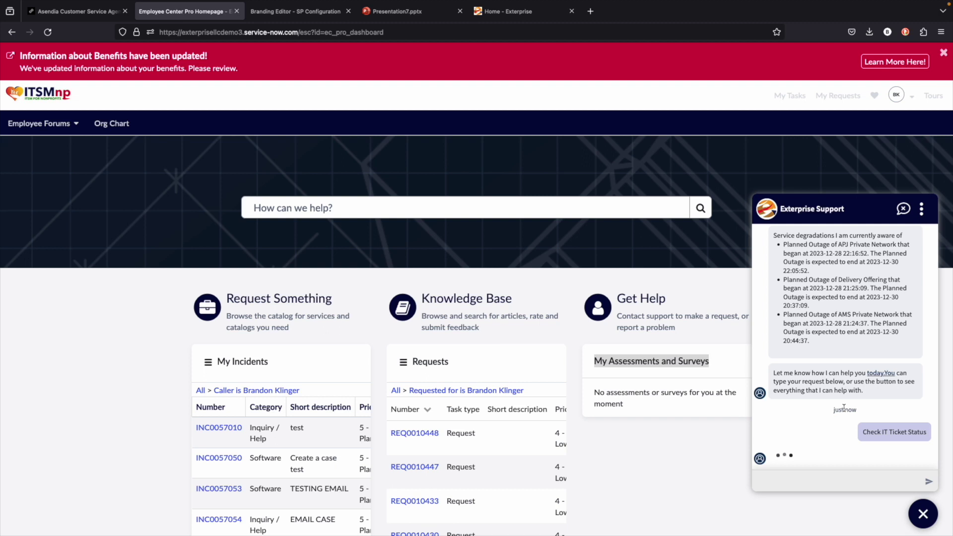
Check the status of the "Create a case test" incident in the chat, decline a comment and further help, and close the chat.
click(856, 437)
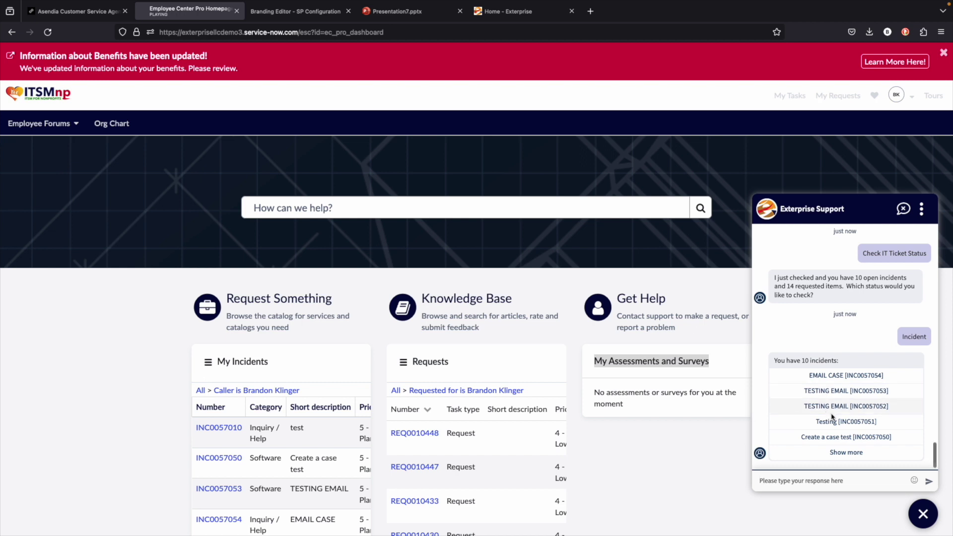
click(830, 437)
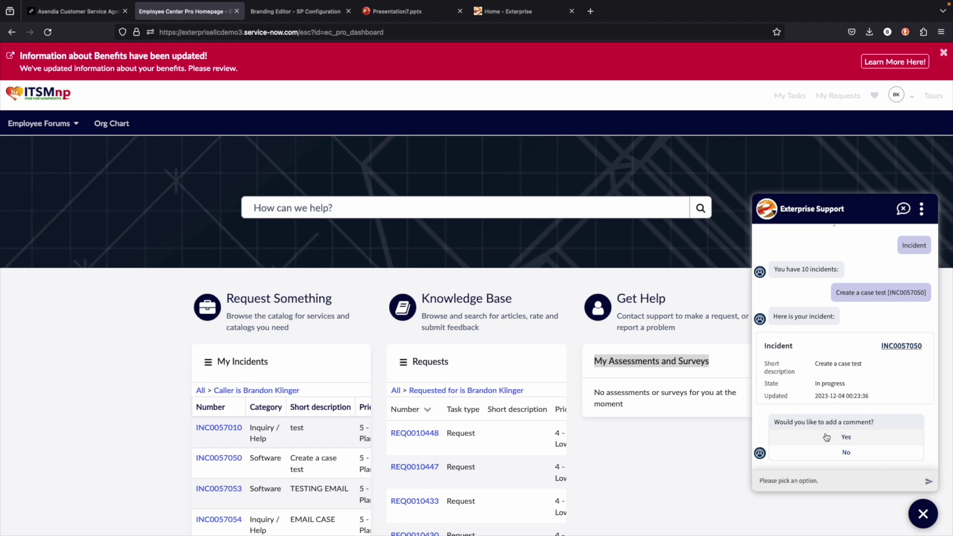
click(838, 451)
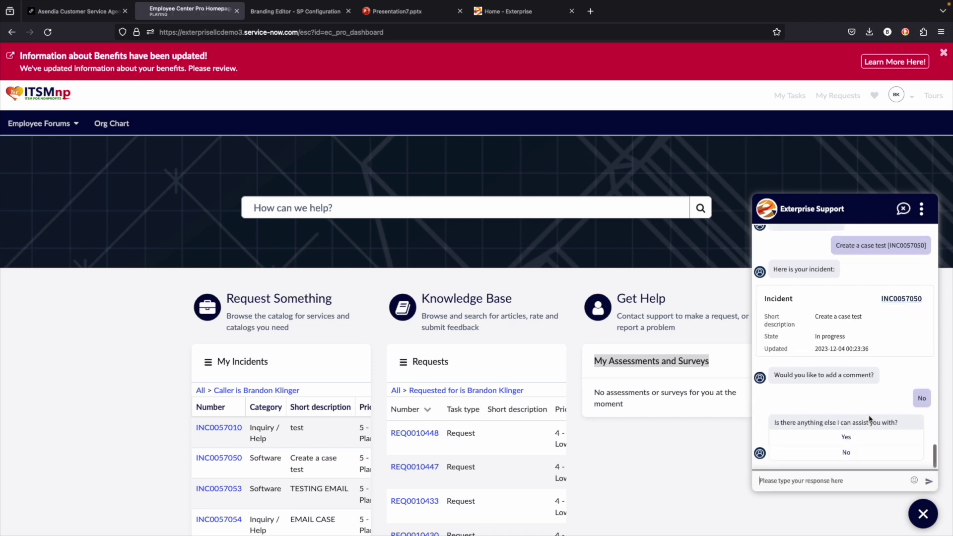
click(862, 453)
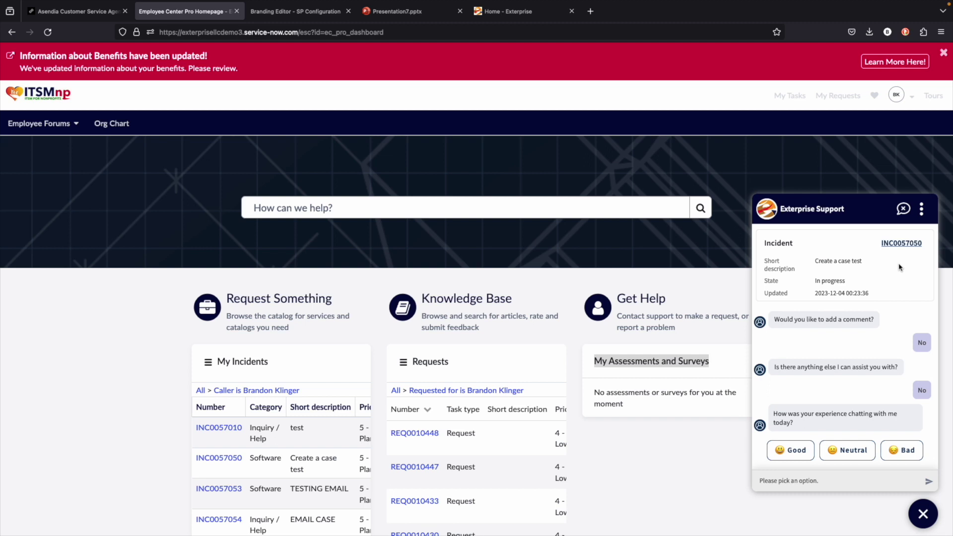
key(Escape)
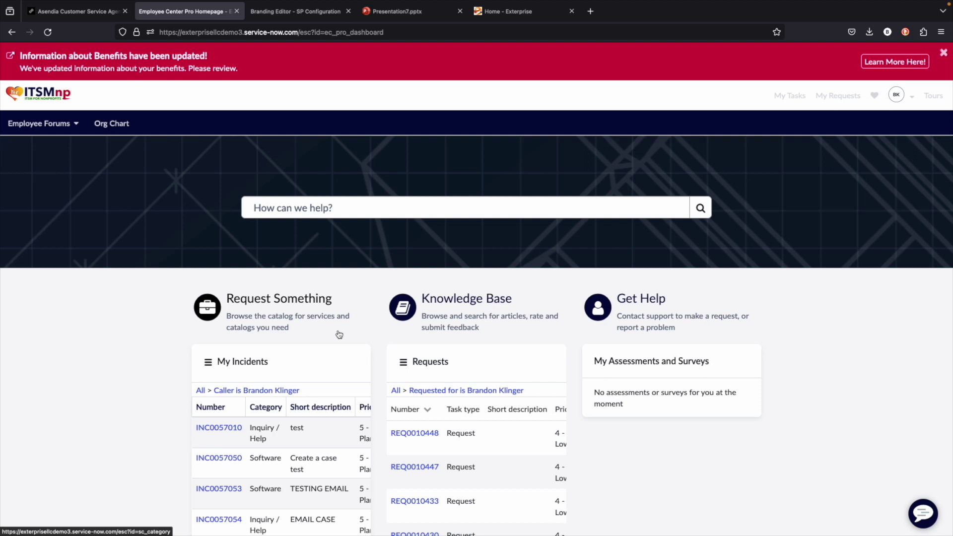
Open the Create Incident catalog item and set Urgency to Med, Category to Hardware and Sub-Category to Monitor.
click(259, 320)
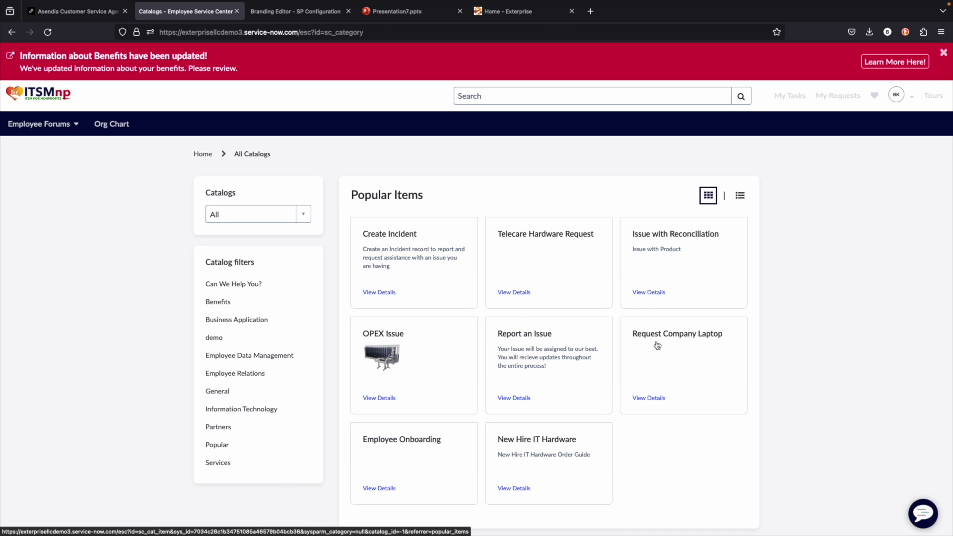
click(379, 246)
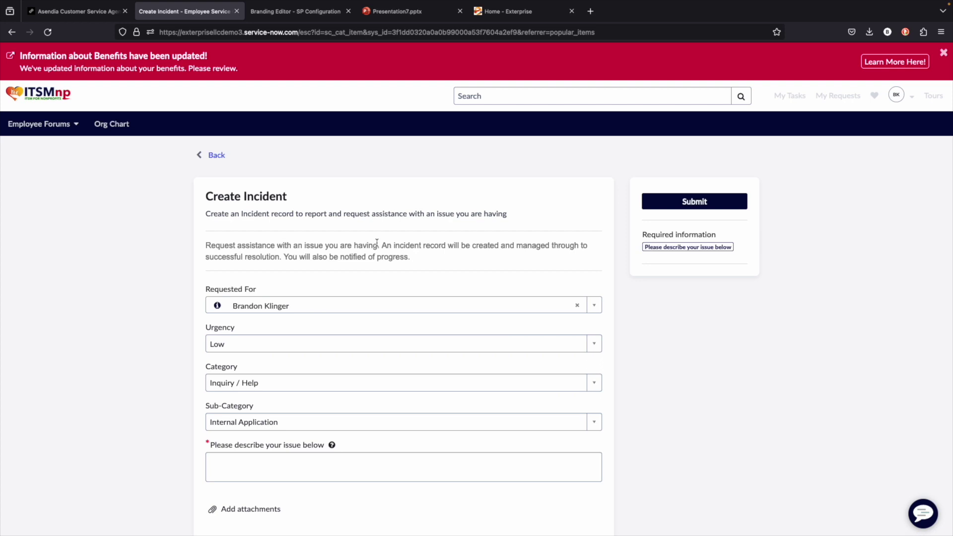
scroll(348, 278, down, 1)
click(328, 315)
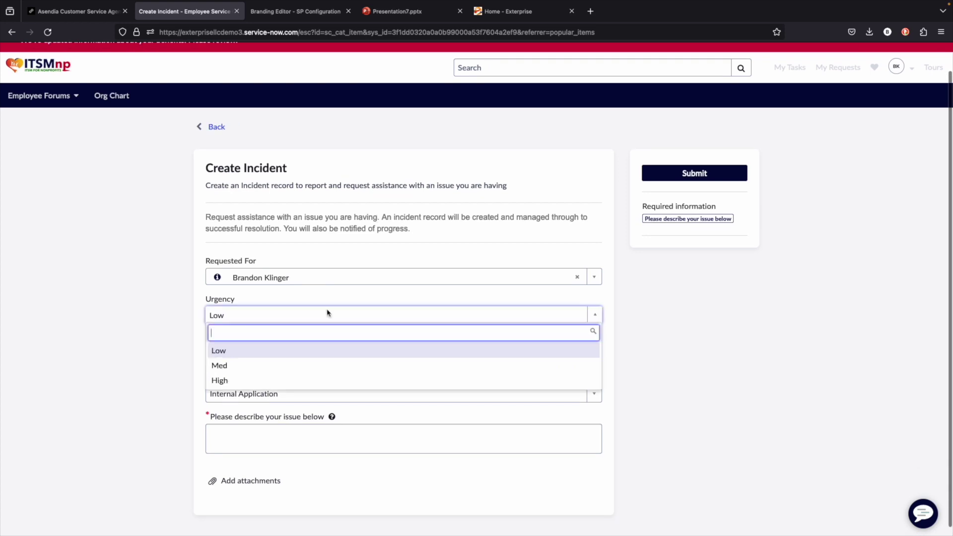
click(306, 368)
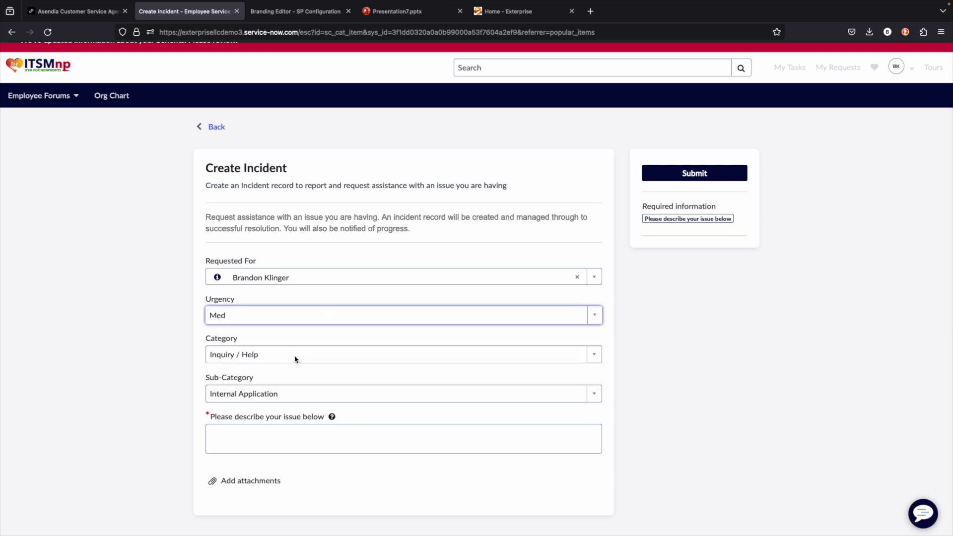
click(295, 357)
click(279, 405)
click(257, 395)
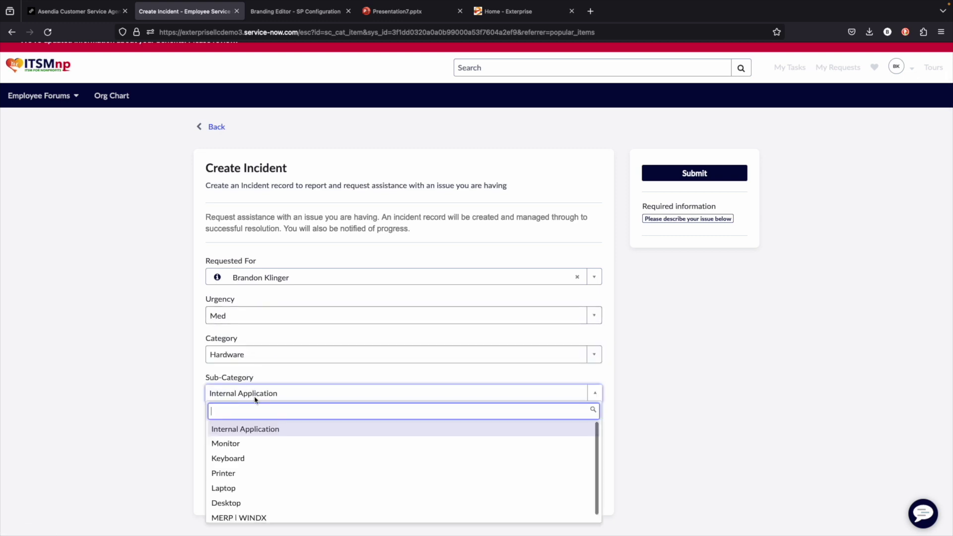
click(249, 445)
Submit the incident with the issue description "My monitor is broken!" and look over its request page.
click(248, 441)
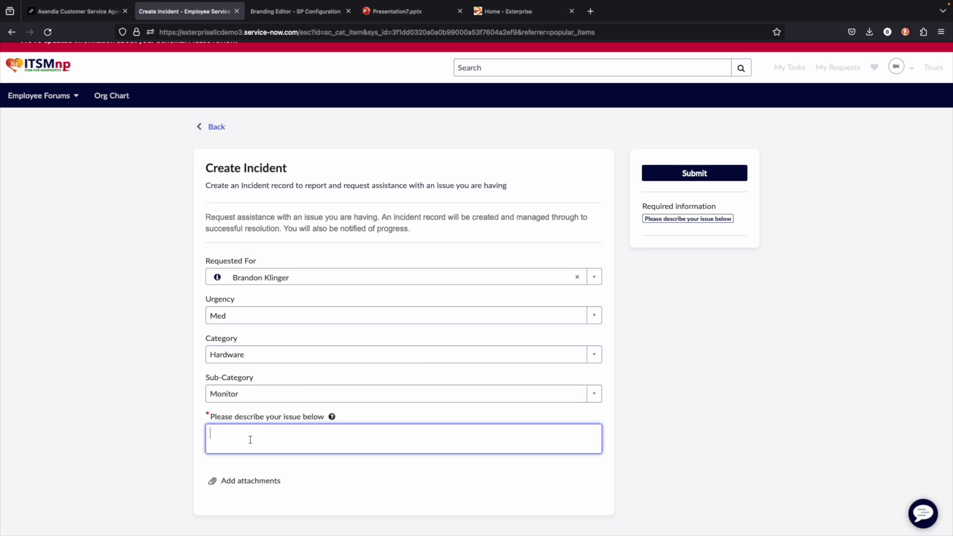
text(My monitor is )
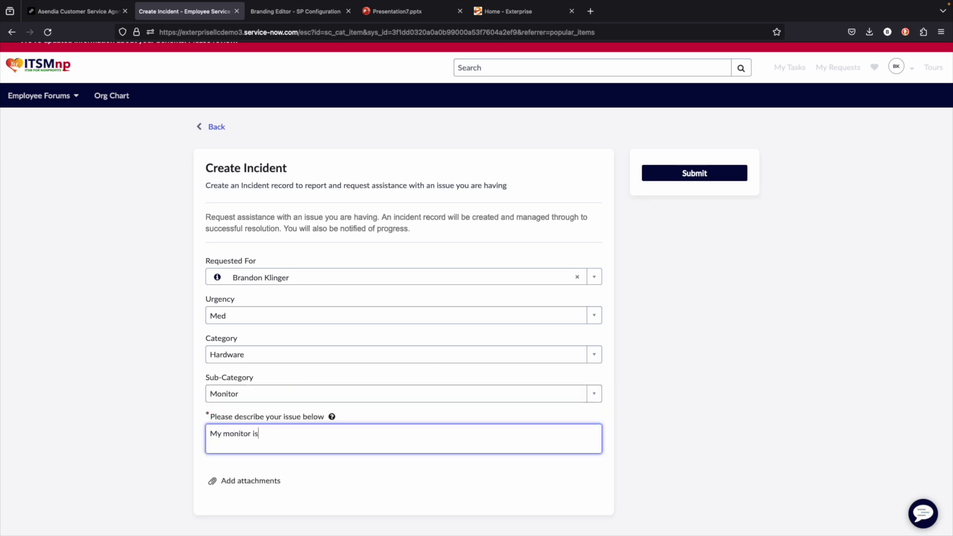
text(broken)
text(!)
click(695, 176)
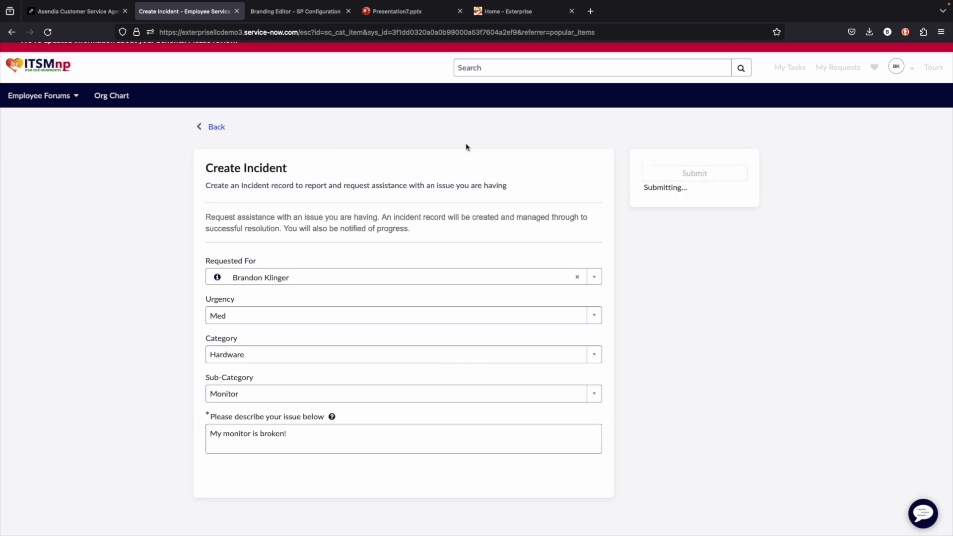
scroll(432, 300, down, 3)
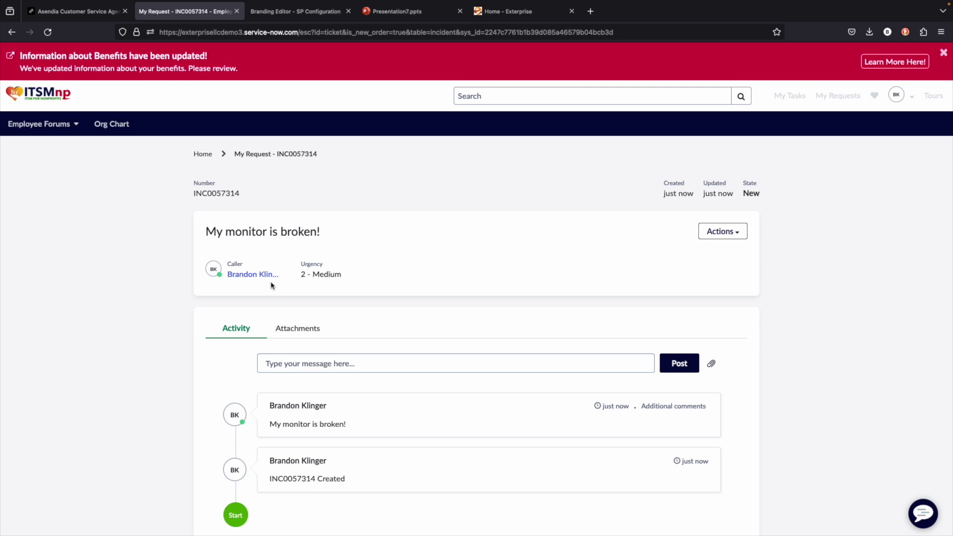
scroll(272, 302, down, 1)
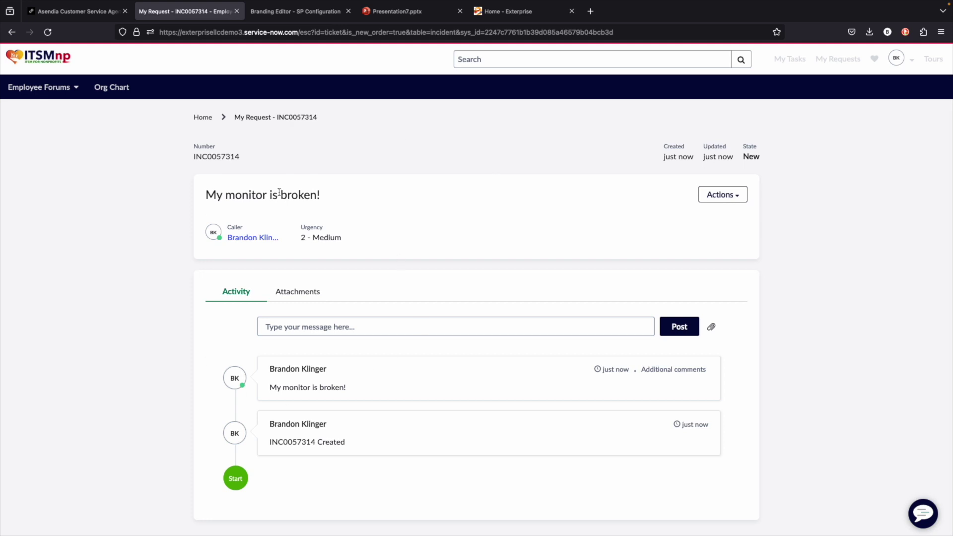
scroll(280, 193, up, 1)
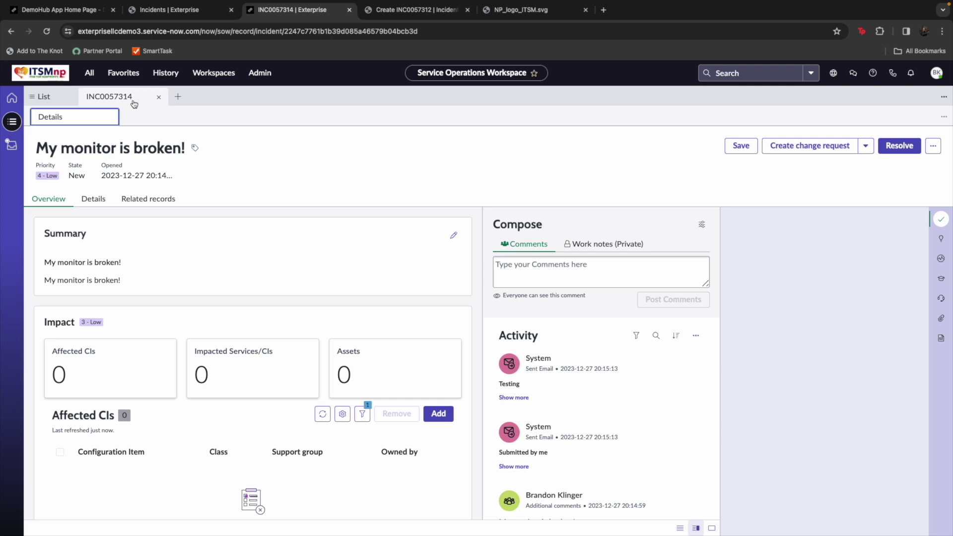
In Service Operations Workspace, review the "My monitor is broken!" incident's detail fields from short description through to resolution.
drag(36, 149, 174, 152)
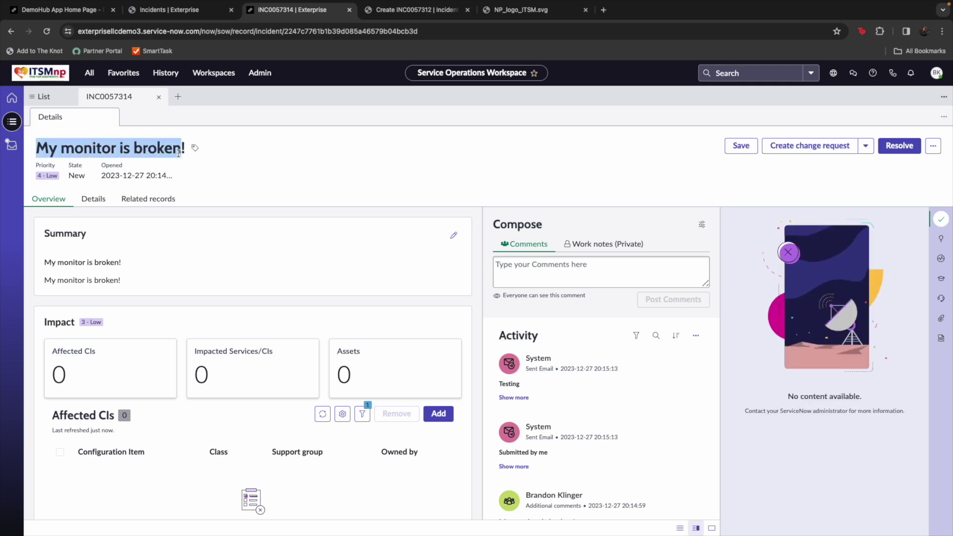
click(93, 199)
scroll(221, 272, down, 2)
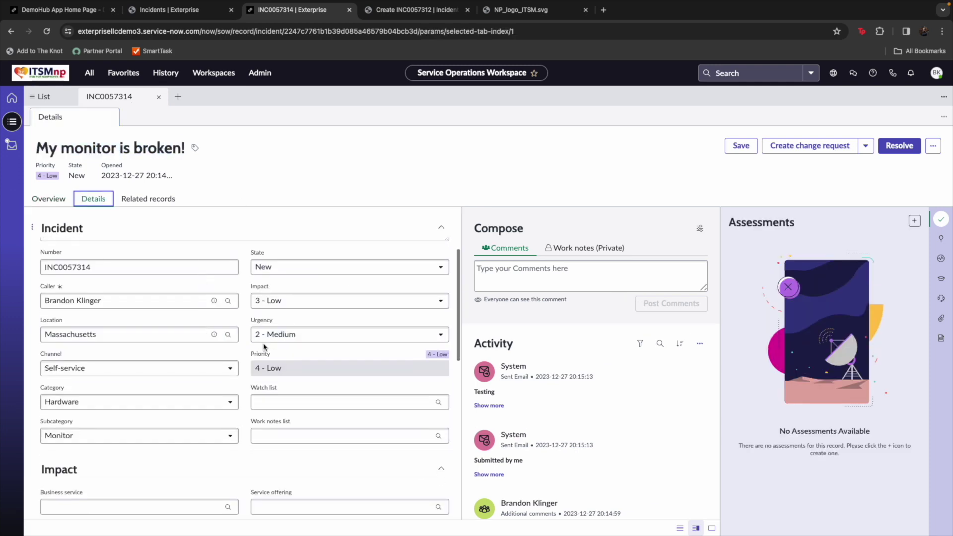
scroll(279, 354, up, 2)
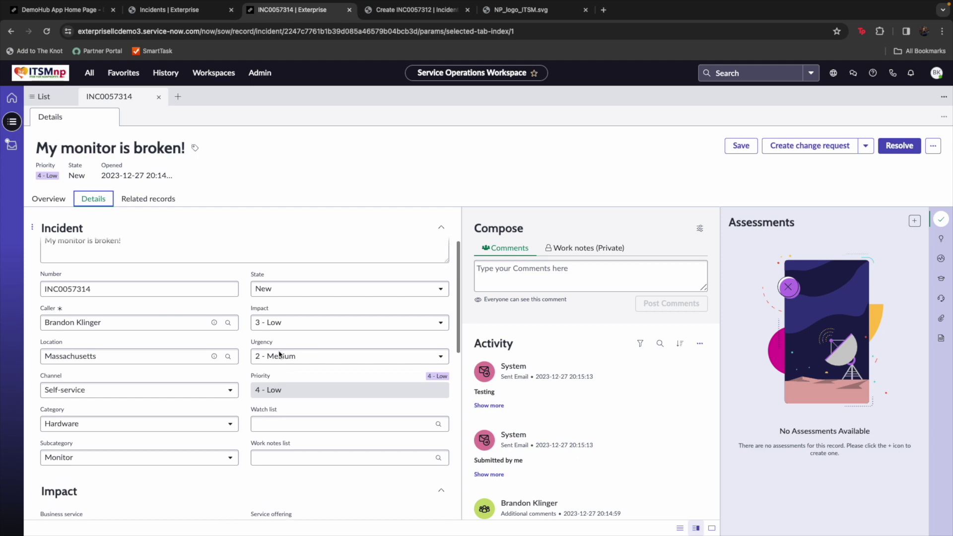
scroll(110, 339, up, 1)
click(114, 268)
drag(129, 268, 52, 268)
click(81, 298)
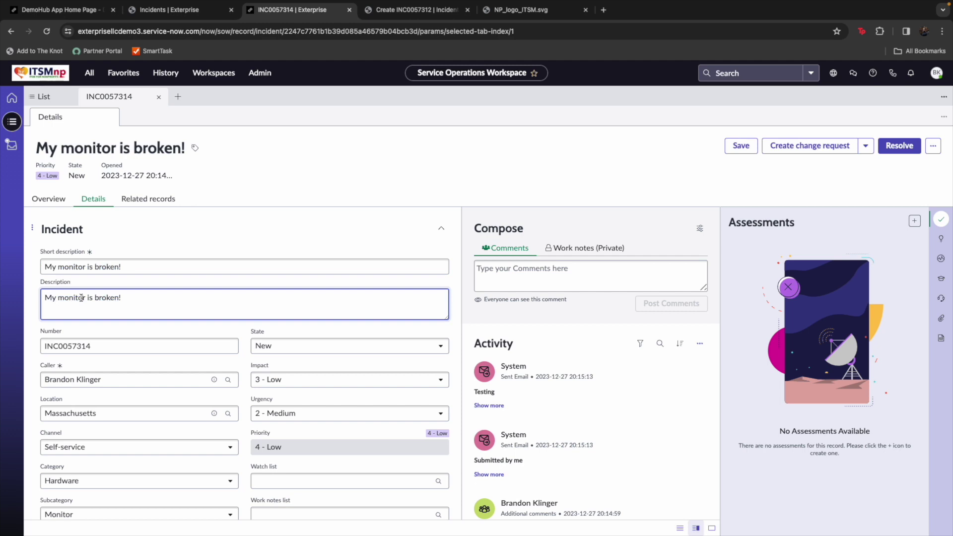
scroll(81, 298, down, 5)
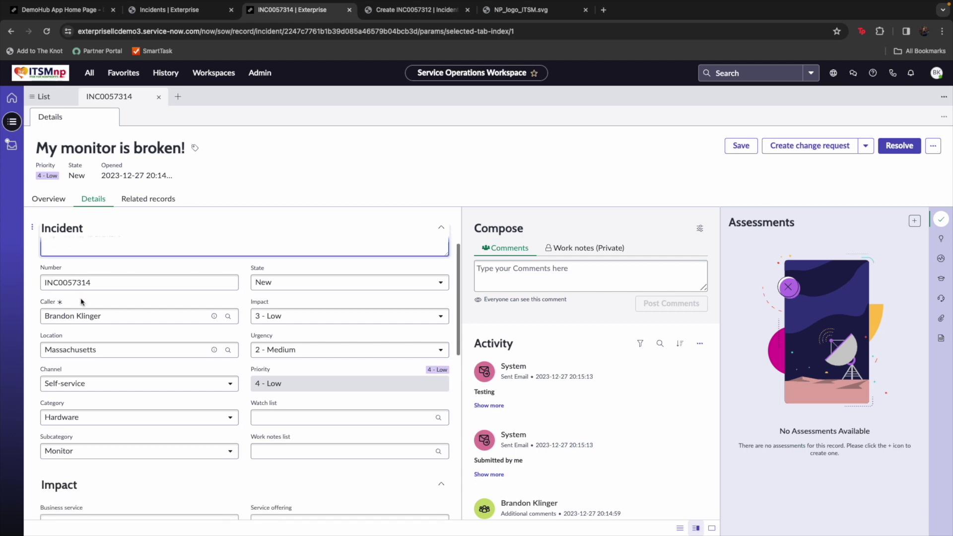
scroll(82, 302, down, 10)
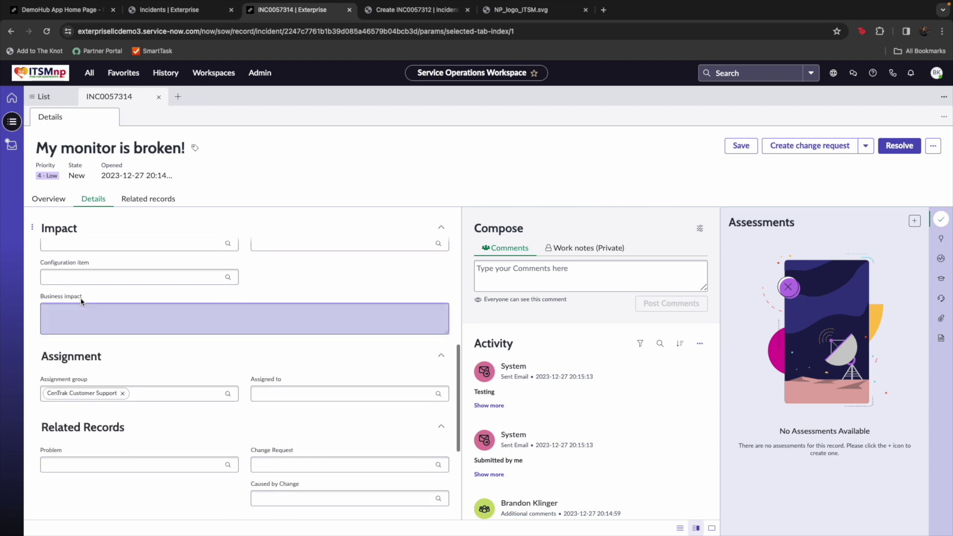
scroll(82, 300, down, 5)
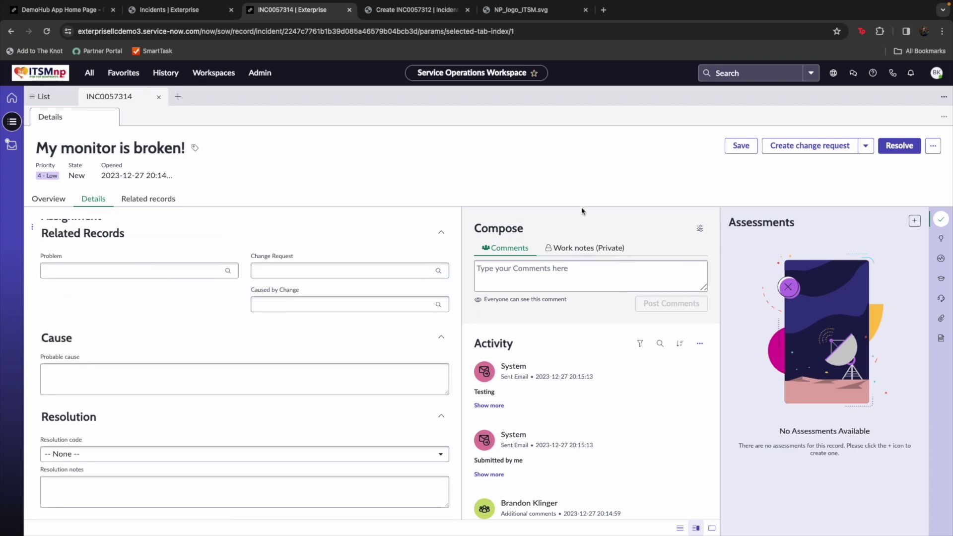
Look over the incident's comment composer and Activity stream, and show the private work notes composer.
click(520, 278)
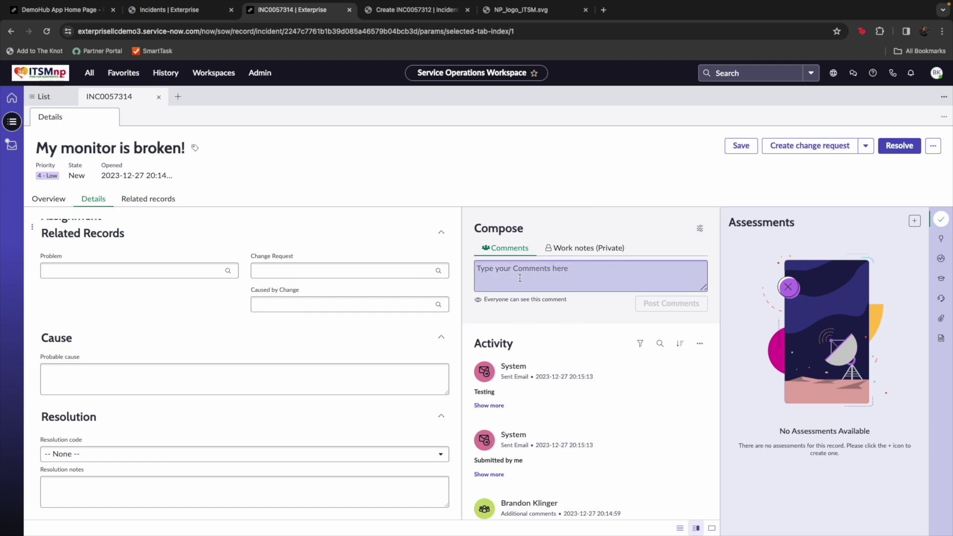
scroll(520, 278, down, 3)
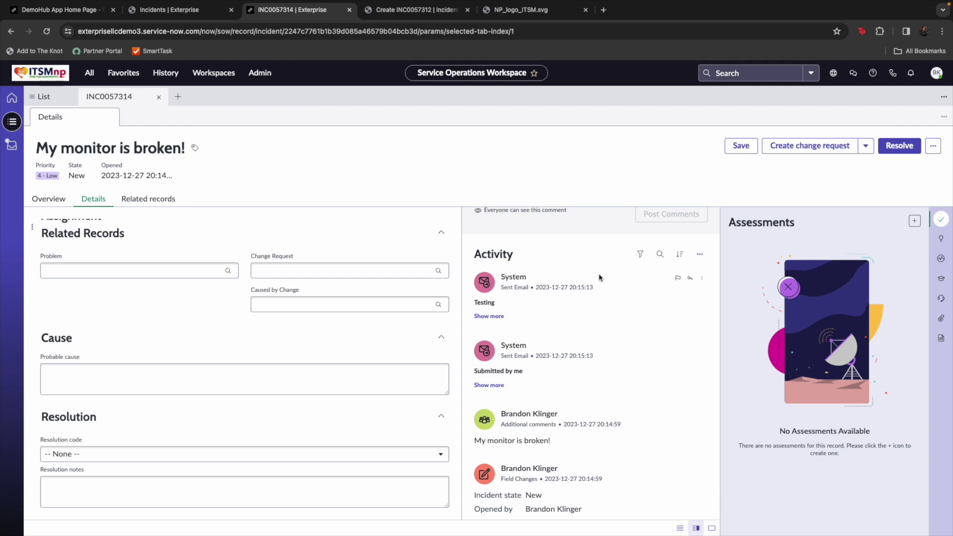
scroll(600, 277, up, 2)
scroll(572, 325, down, 1)
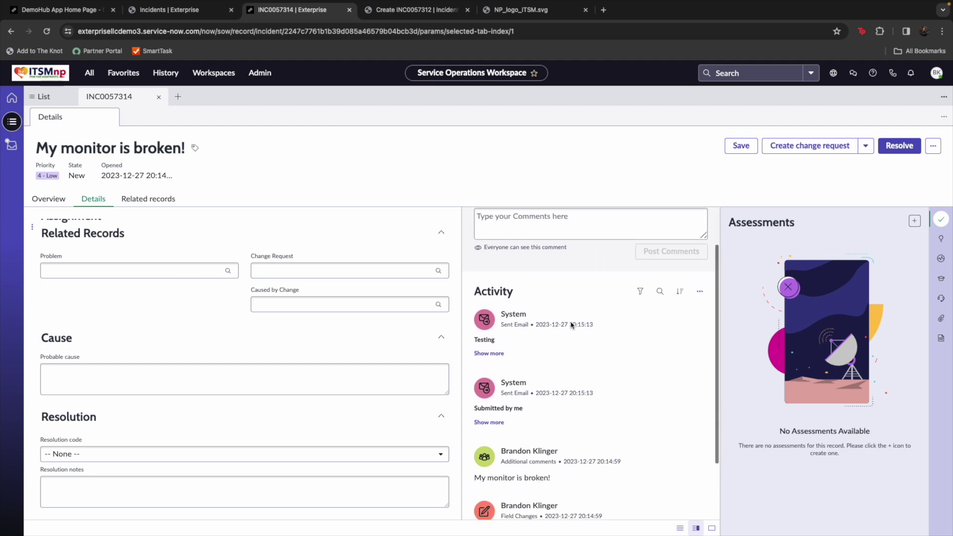
scroll(572, 325, down, 3)
scroll(541, 270, up, 4)
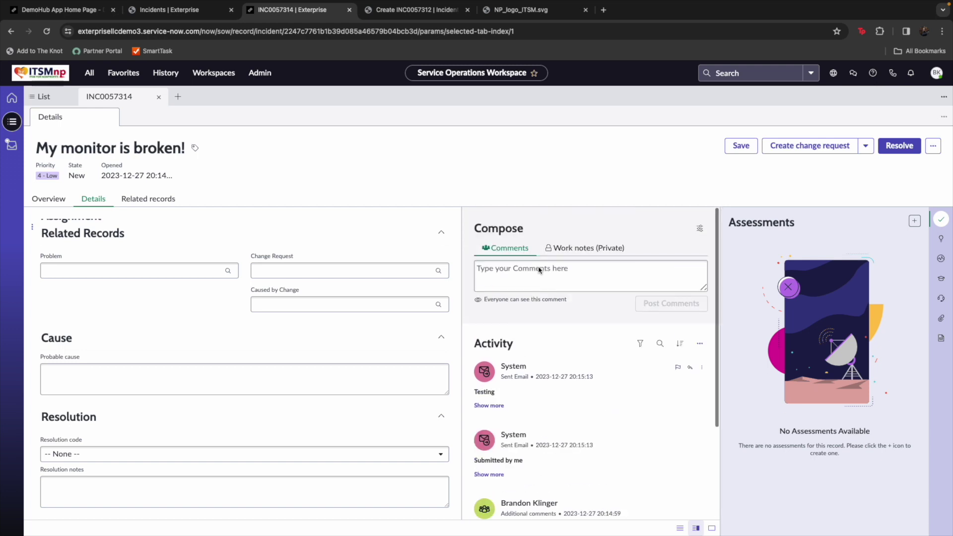
click(585, 248)
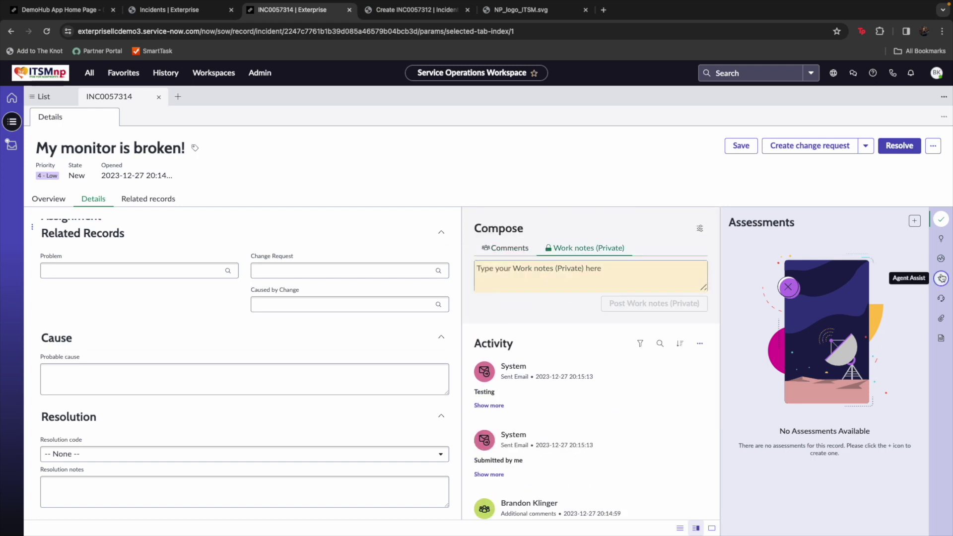
Open Agent Assist for the incident and browse the knowledge articles suggested for "My monitor is broken!".
click(942, 278)
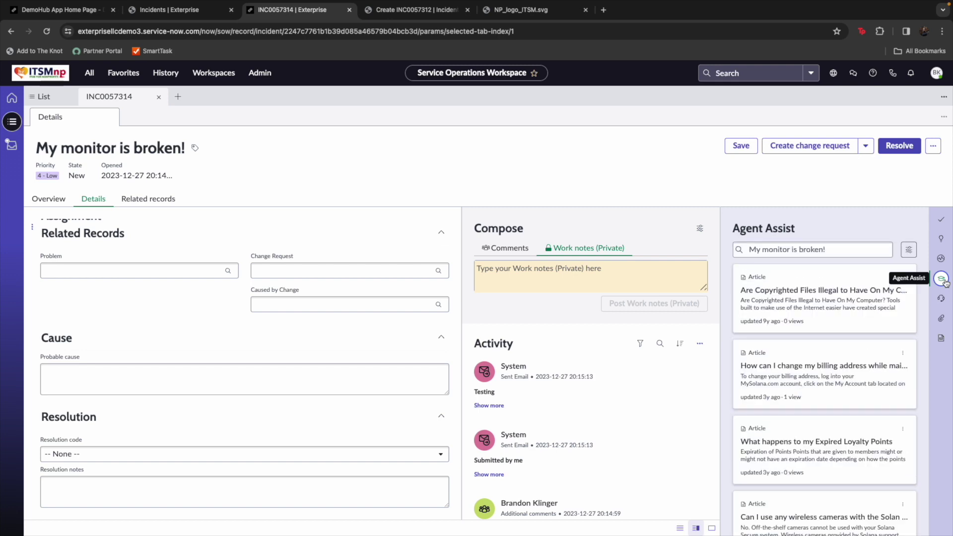
click(752, 250)
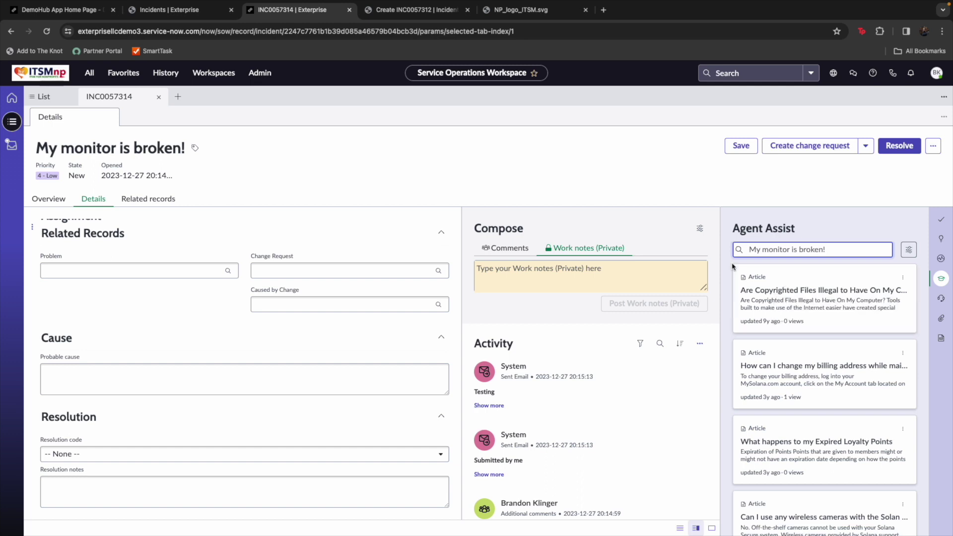
scroll(804, 406, down, 8)
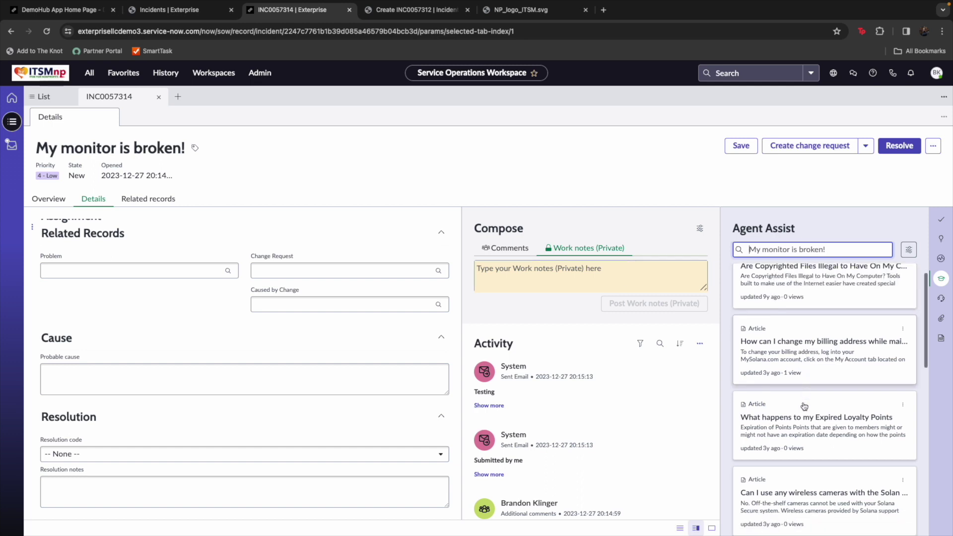
scroll(804, 406, down, 2)
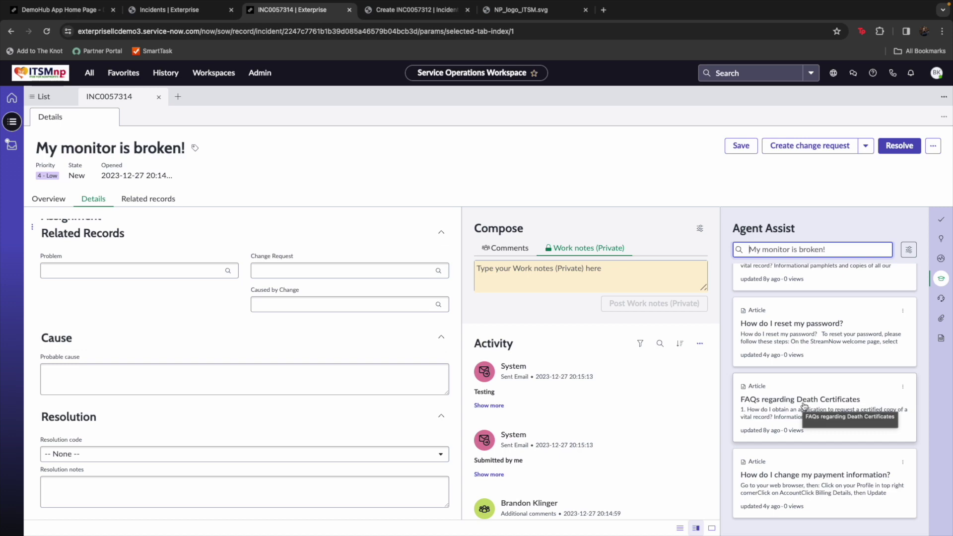
scroll(805, 406, up, 10)
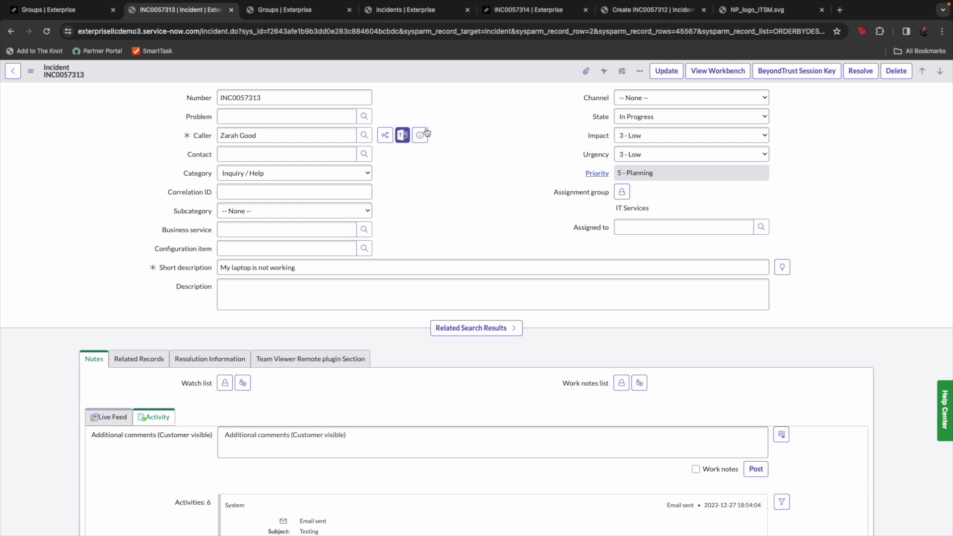
Create a problem record from the "My laptop is not working" incident.
right_click(429, 74)
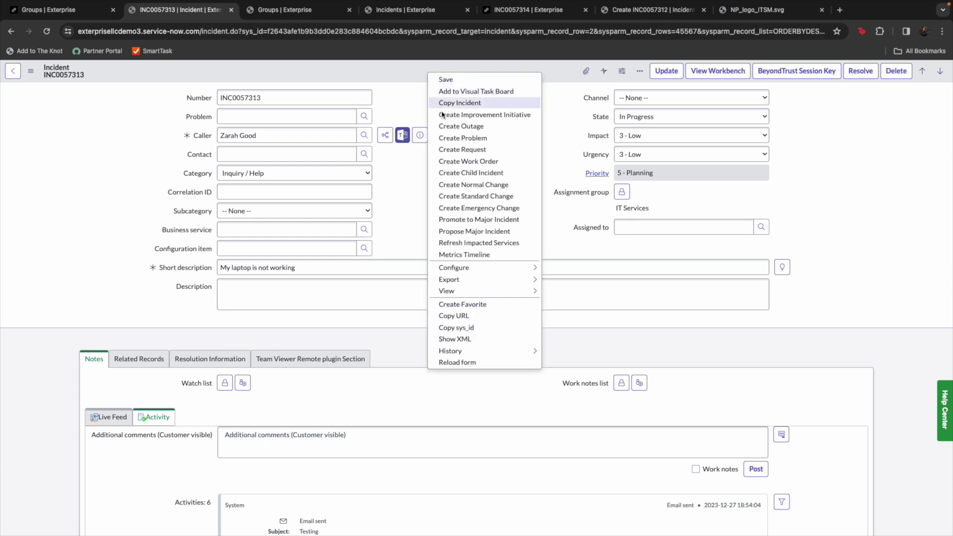
click(463, 138)
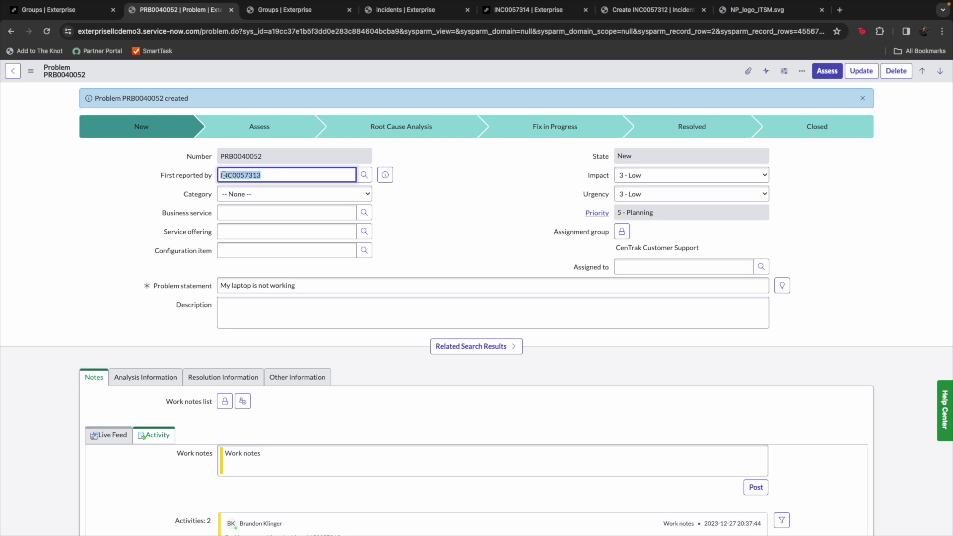
Review the new problem record, including its originating incident, problem statement, activity entries and related incidents list.
scroll(244, 314, down, 2)
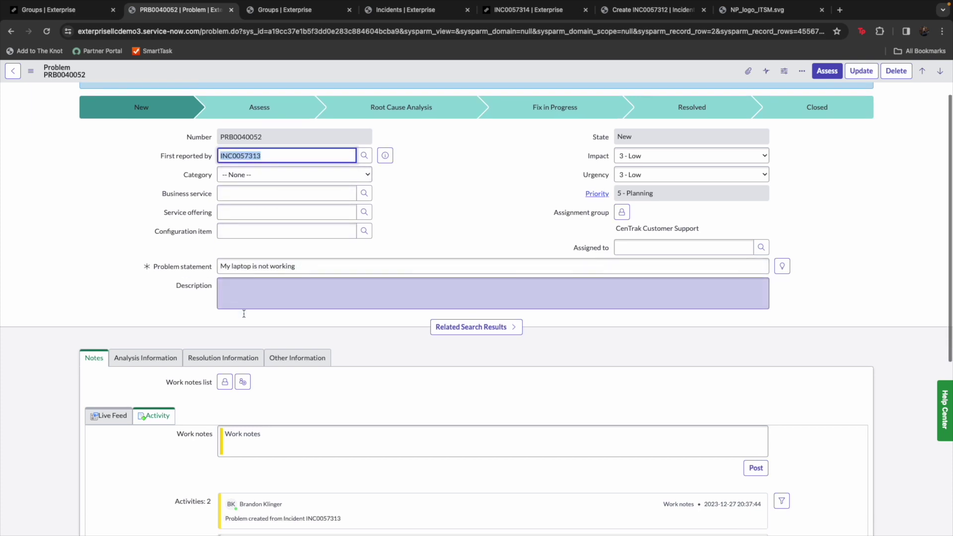
scroll(243, 315, down, 4)
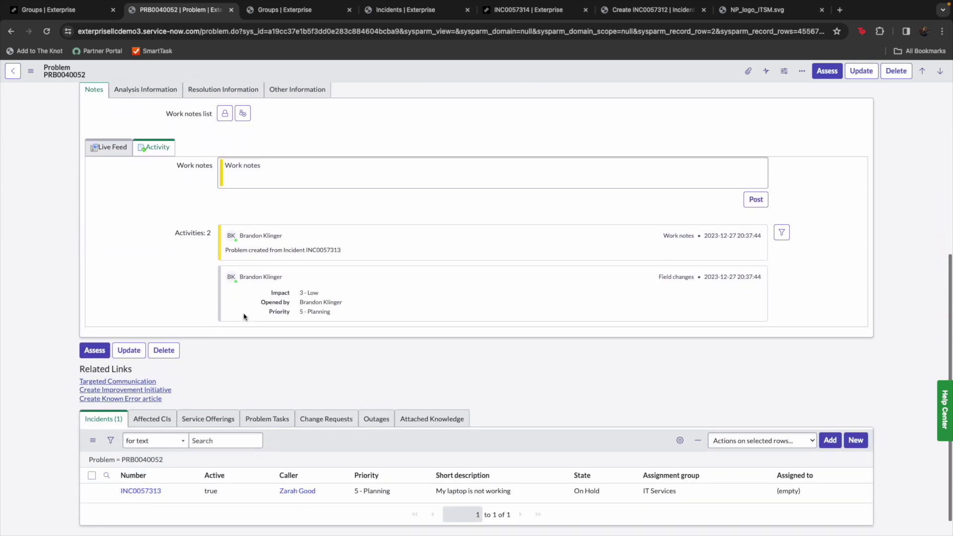
scroll(243, 317, up, 6)
scroll(230, 323, down, 6)
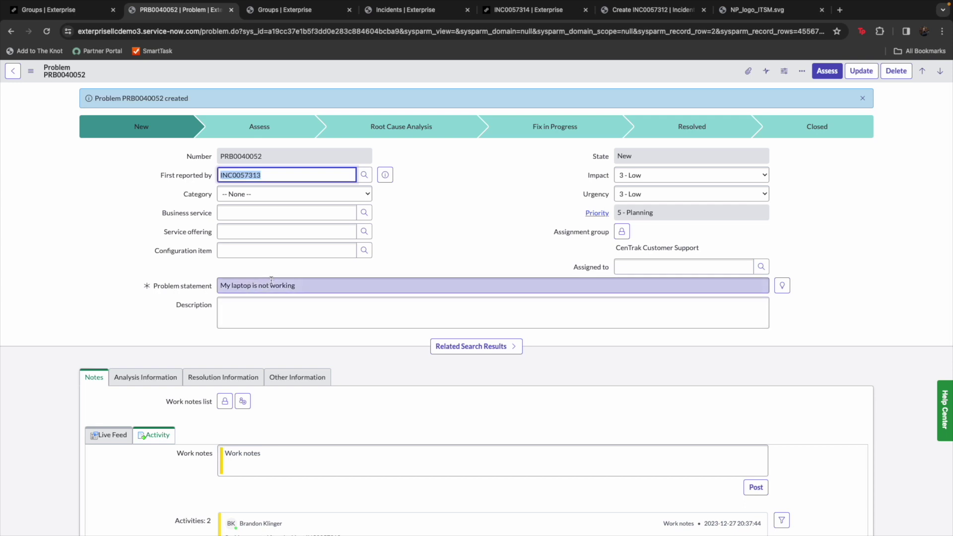
click(271, 284)
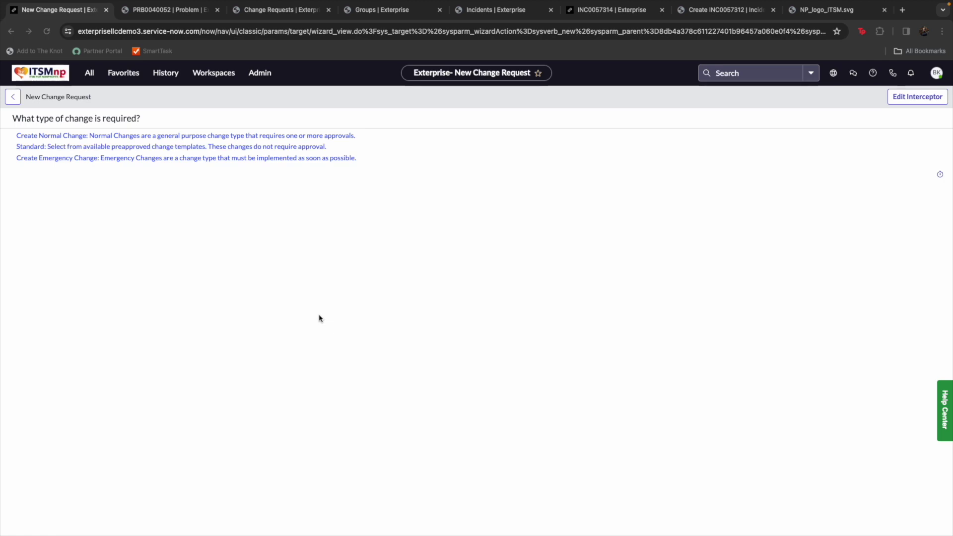
Start a new Normal change request and look over its form from the risk and impact fields down through the planning details.
click(154, 139)
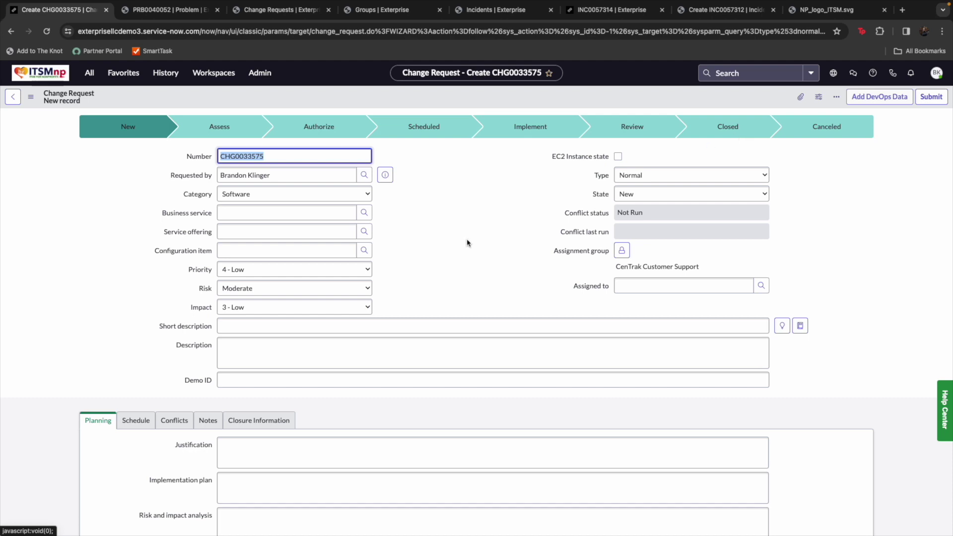
scroll(370, 265, down, 1)
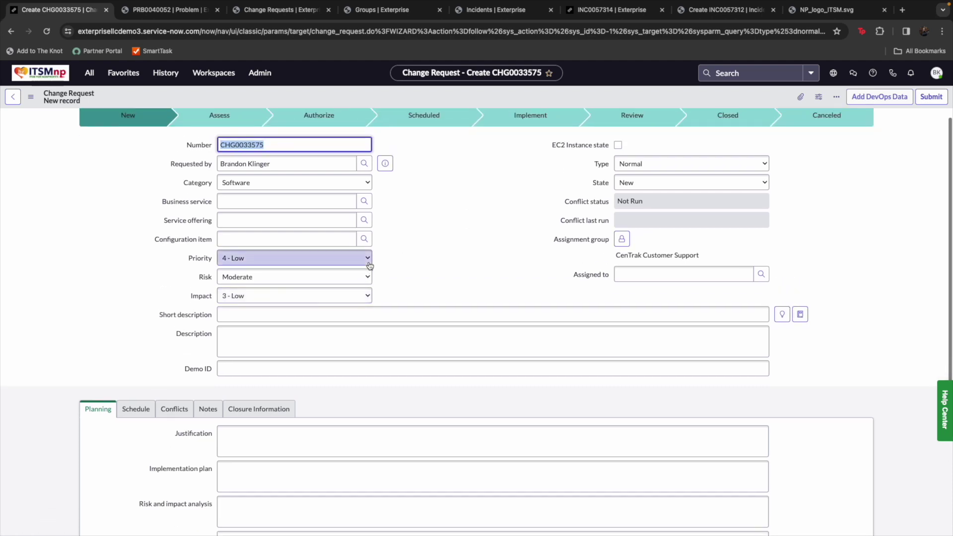
scroll(370, 265, up, 1)
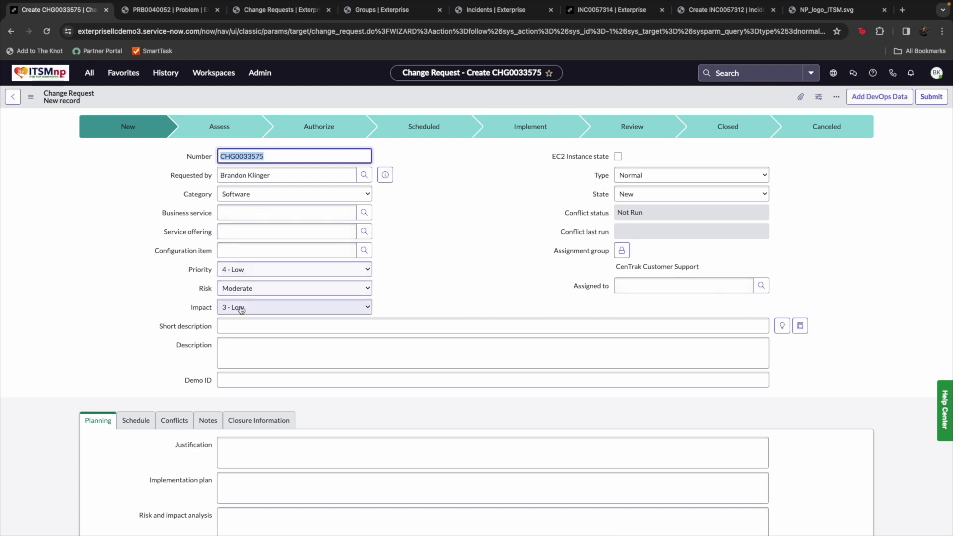
scroll(240, 313, down, 4)
scroll(241, 318, down, 3)
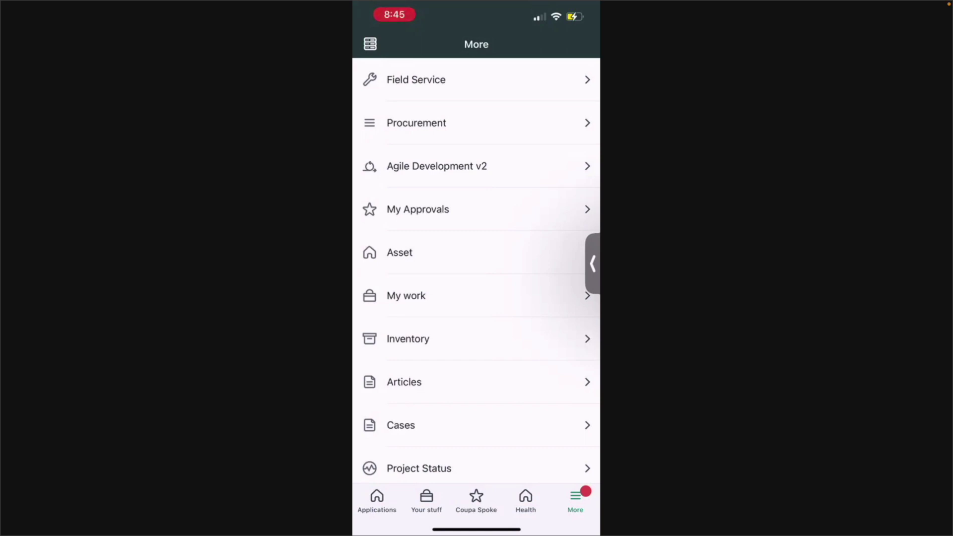
In the ServiceNow mobile app, open the "Laptop is not working!" incident from the personal active incidents.
scroll(477, 278, down, 6)
scroll(476, 270, down, 1)
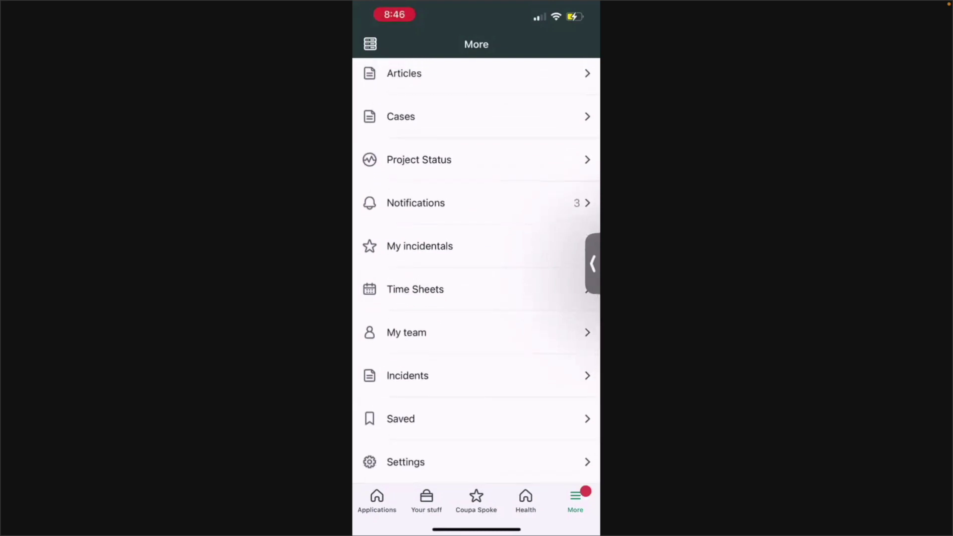
click(408, 376)
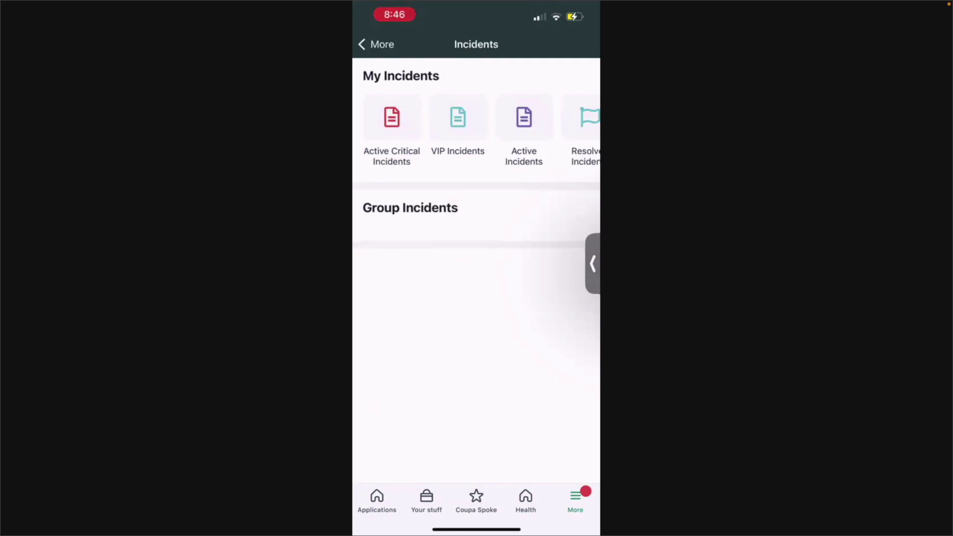
click(523, 119)
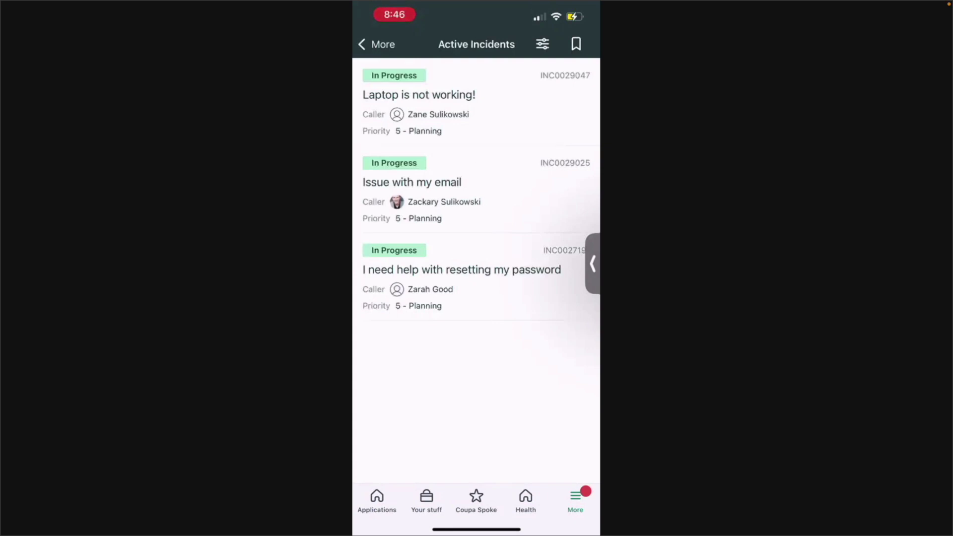
scroll(477, 193, up, 3)
click(419, 95)
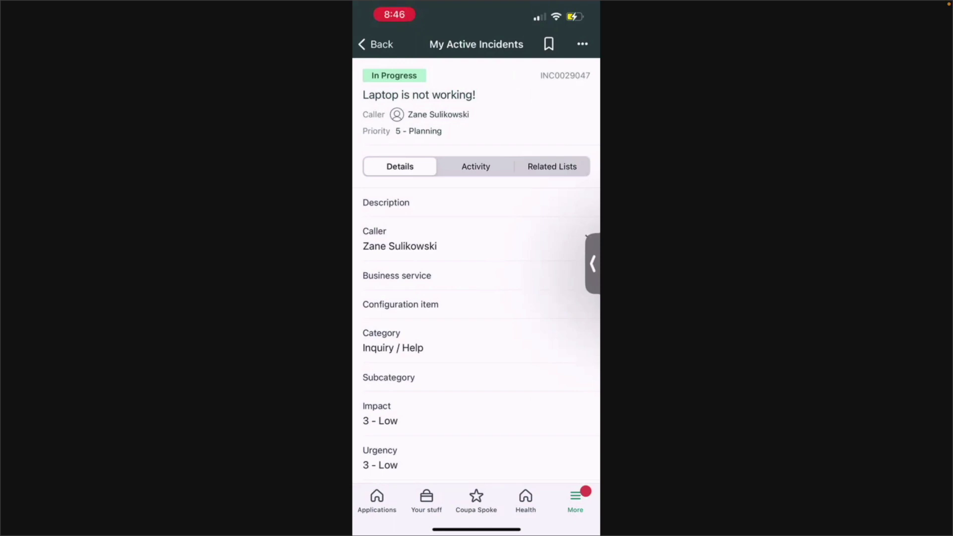
Examine all the detail fields of the "Laptop is not working!" incident, including the caller's user details.
scroll(477, 263, down, 1)
scroll(476, 263, up, 2)
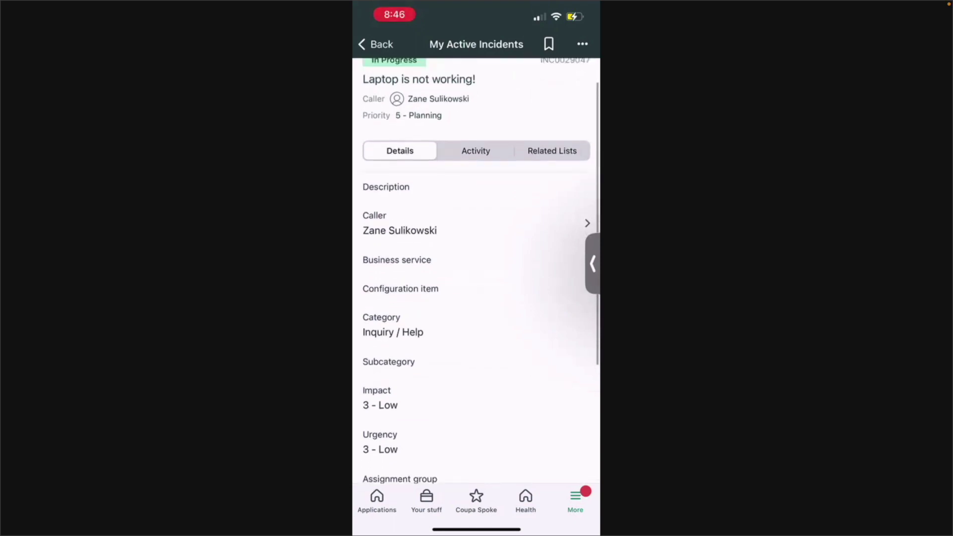
scroll(477, 278, down, 5)
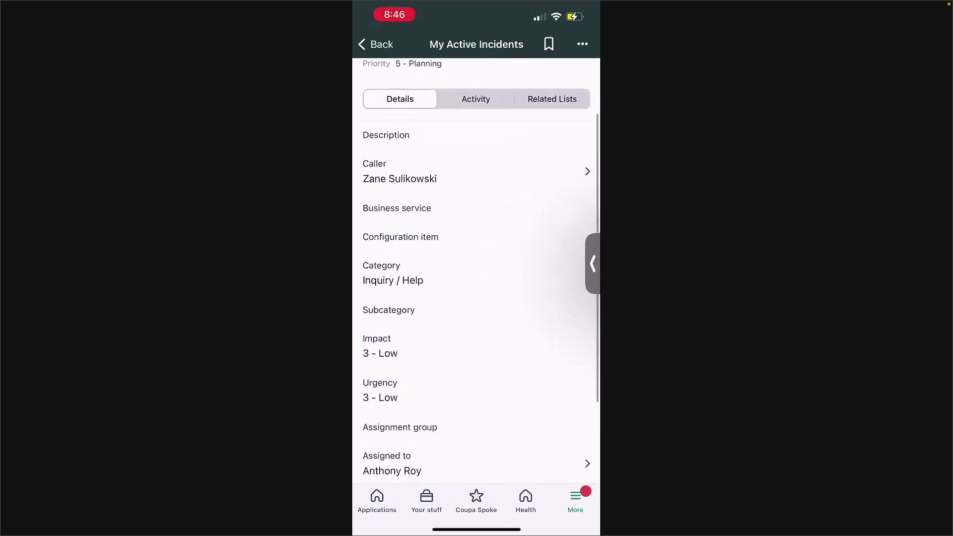
scroll(476, 278, down, 3)
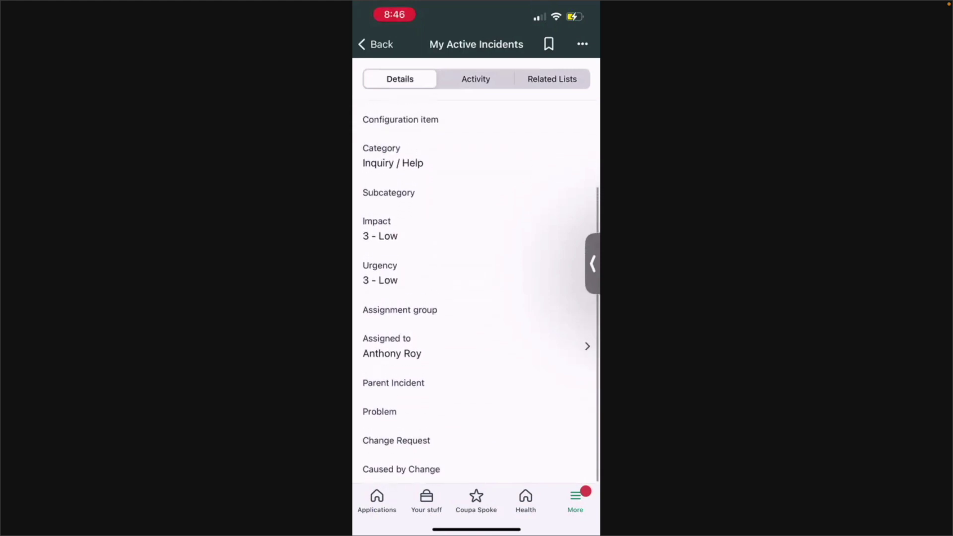
scroll(477, 278, up, 5)
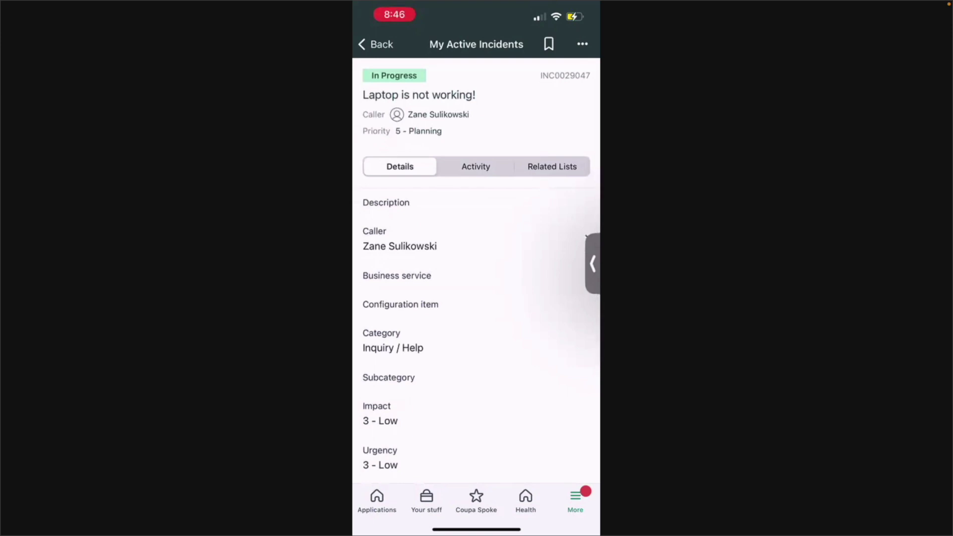
click(400, 247)
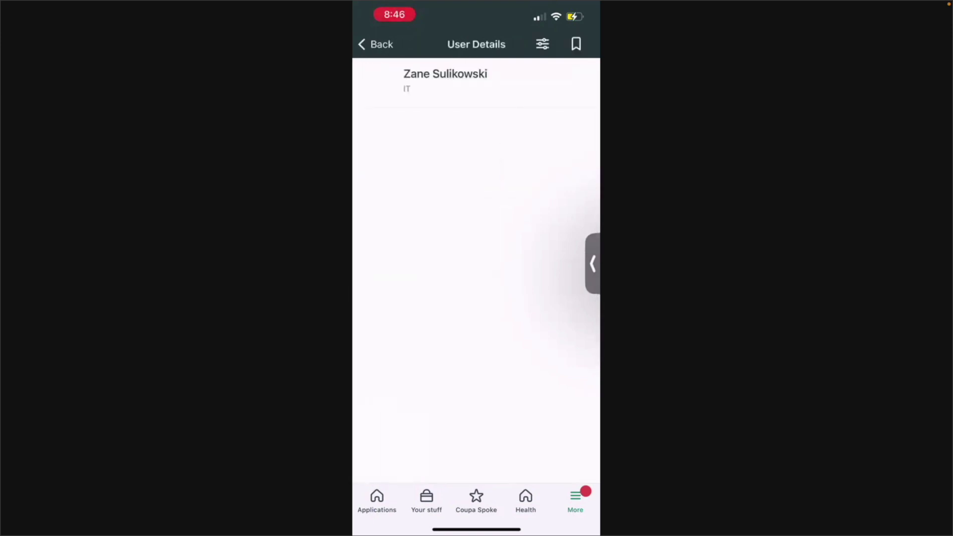
click(376, 44)
scroll(477, 298, down, 5)
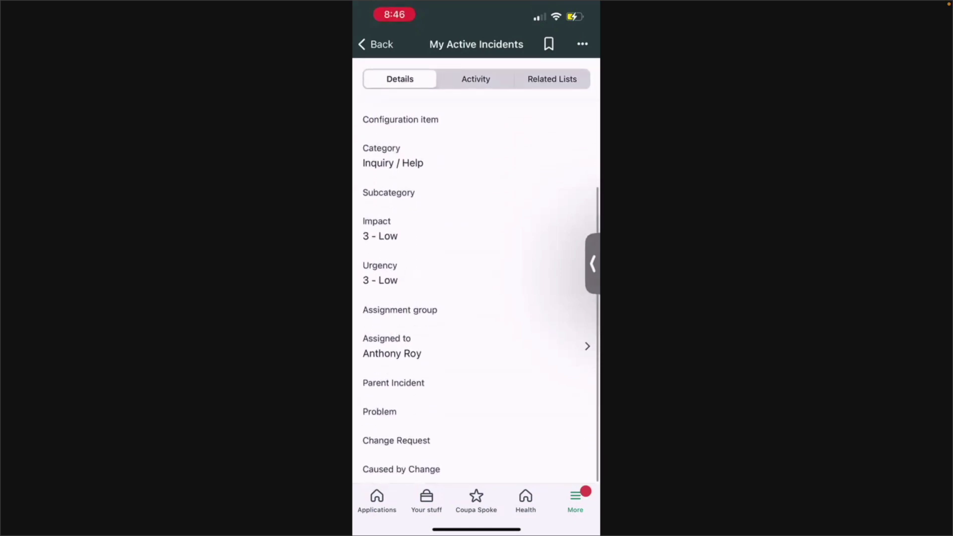
scroll(477, 278, up, 5)
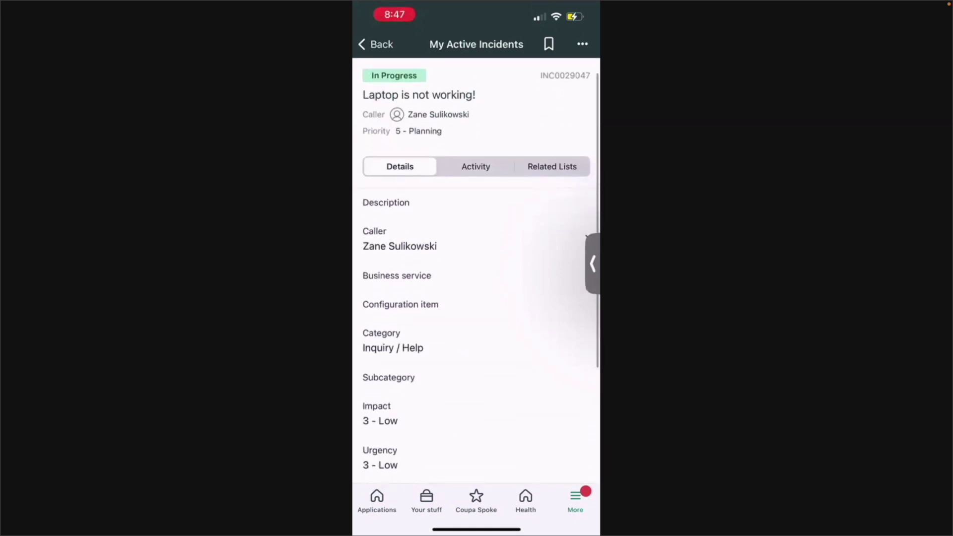
Review the activity history of the "Laptop is not working!" incident, from the latest email to the oldest field changes.
click(475, 167)
scroll(477, 298, down, 3)
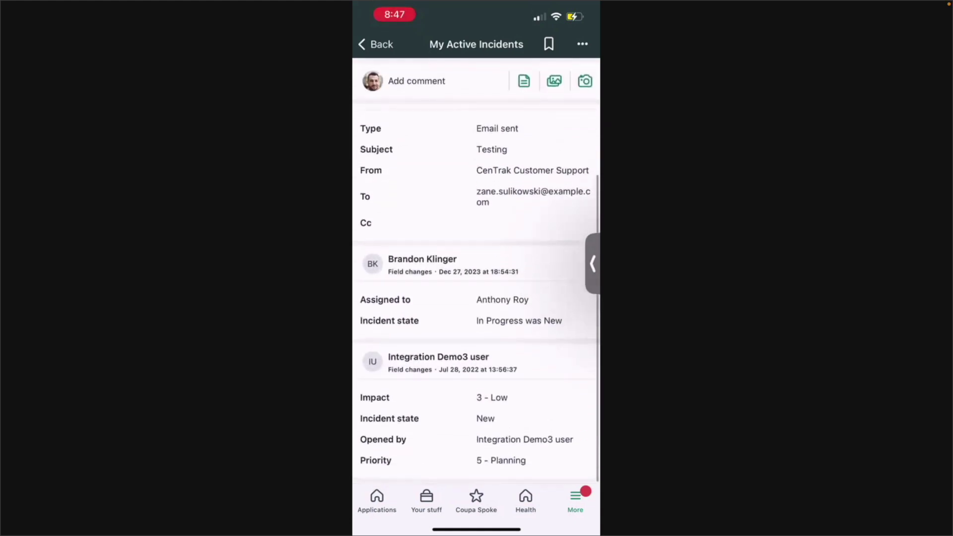
scroll(477, 293, up, 2)
scroll(477, 298, up, 2)
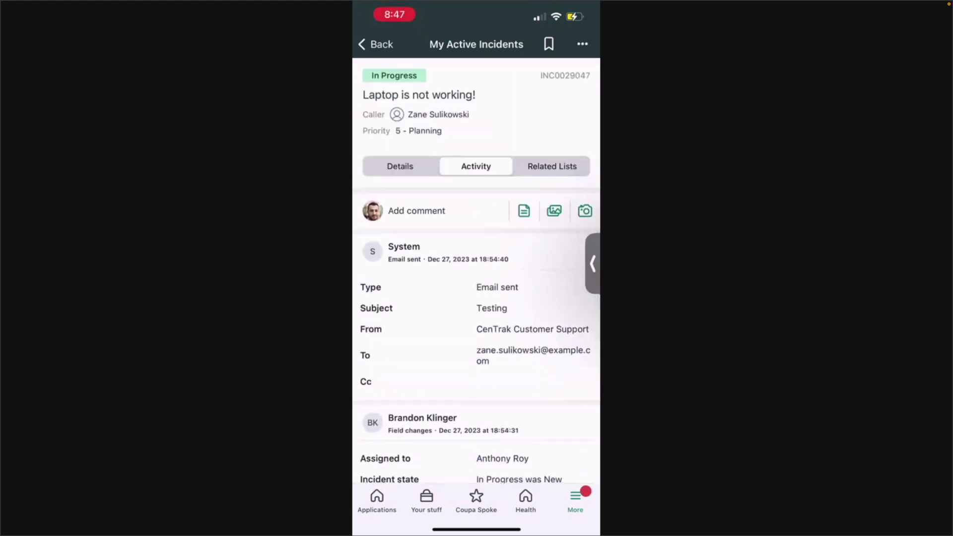
Open the comment composer for the incident and enable Share Comments.
click(418, 211)
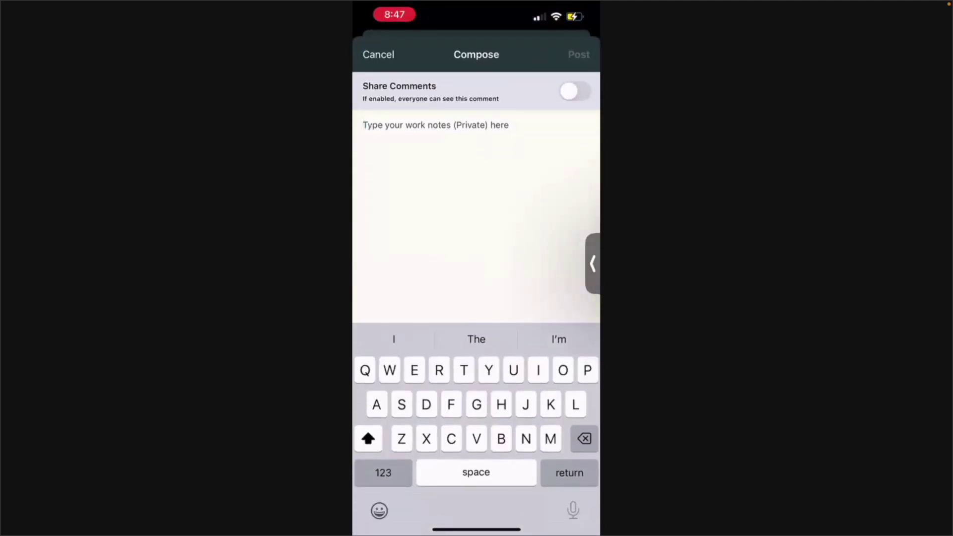
click(575, 92)
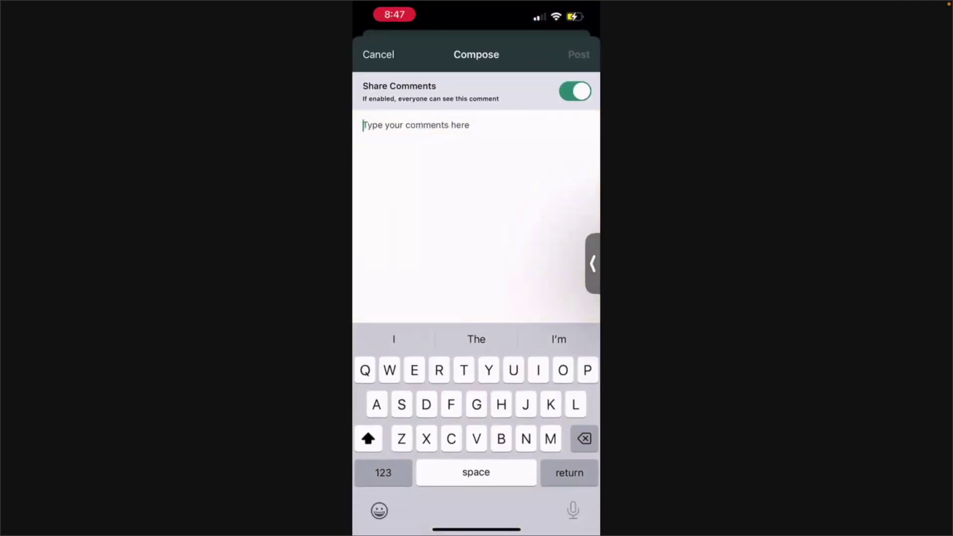